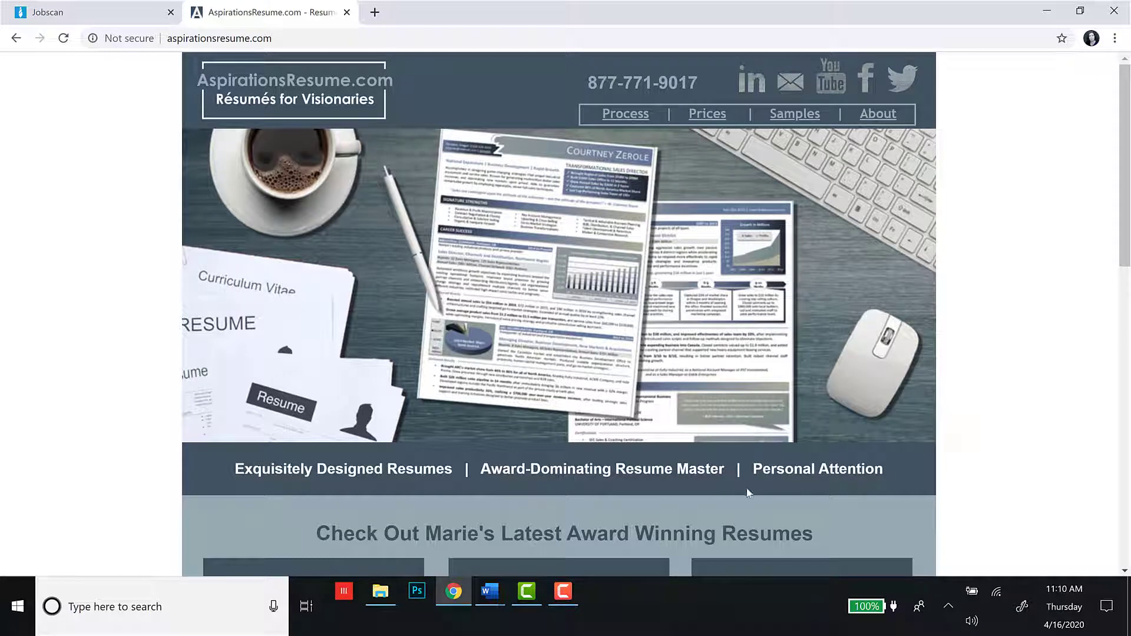
# Switch to the open Jobscan page and look over the dashboard down to the Create New Scan section.
pyautogui.click(120, 18)
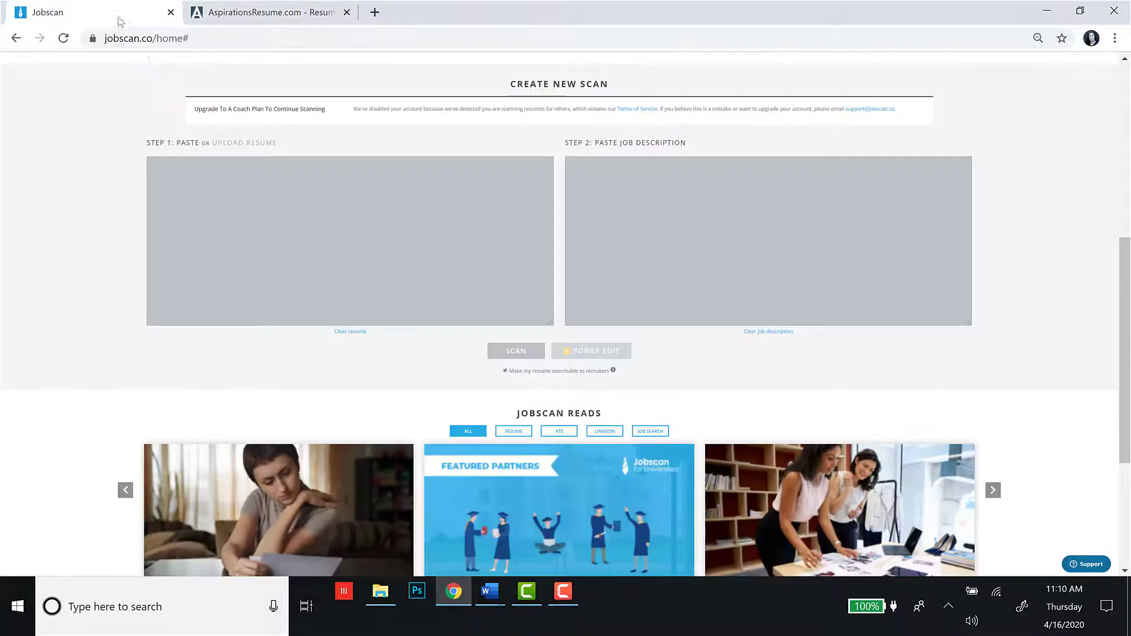
pyautogui.moveTo(1125, 321); pyautogui.dragTo(1125, 147)
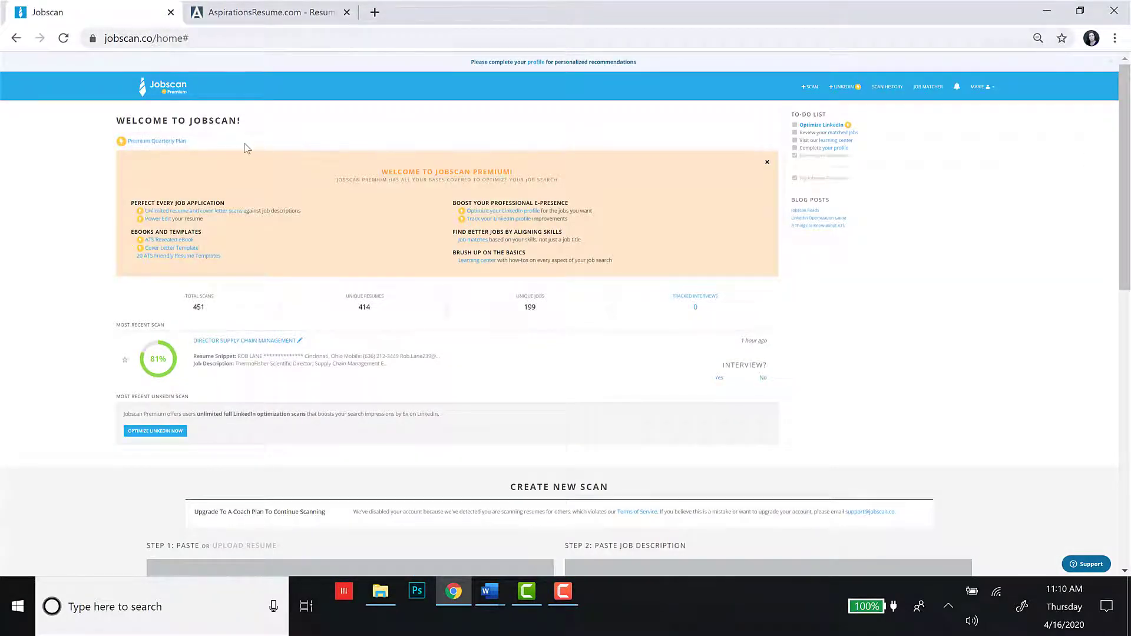
pyautogui.moveTo(1126, 177)
pyautogui.mouseDown()
pyautogui.moveTo(1125, 264)
pyautogui.moveTo(1125, 178)
pyautogui.mouseUp()
pyautogui.moveTo(1128, 156)
pyautogui.mouseDown()
pyautogui.moveTo(1127, 254)
pyautogui.moveTo(1127, 144)
pyautogui.mouseUp()
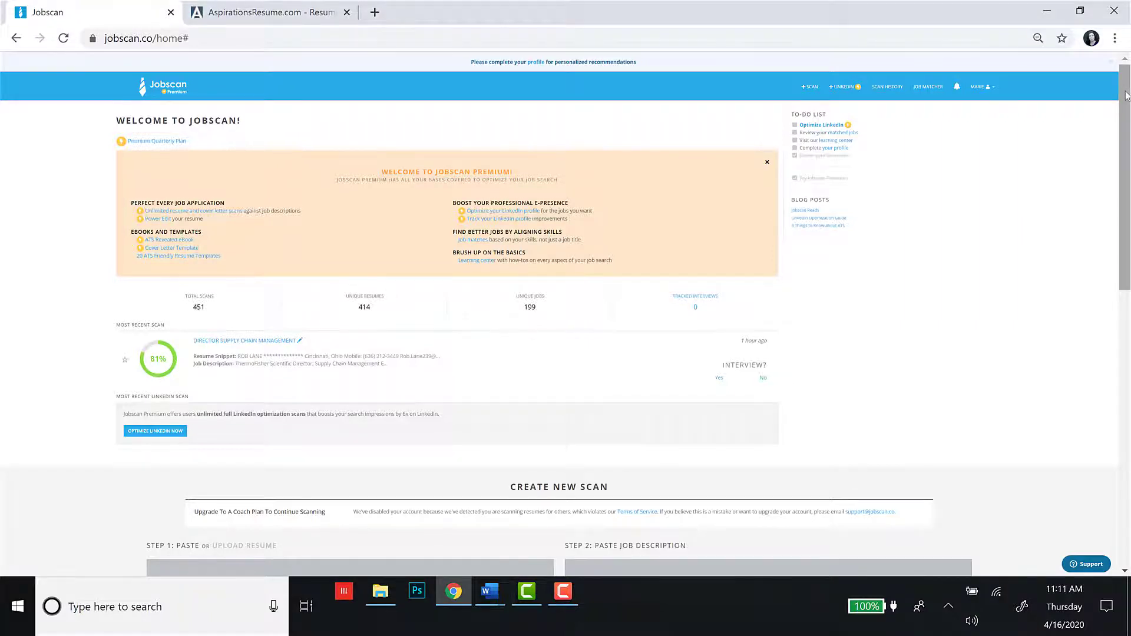
pyautogui.scroll(-2, 1123, 95)
pyautogui.moveTo(1121, 176); pyautogui.dragTo(1092, 46)
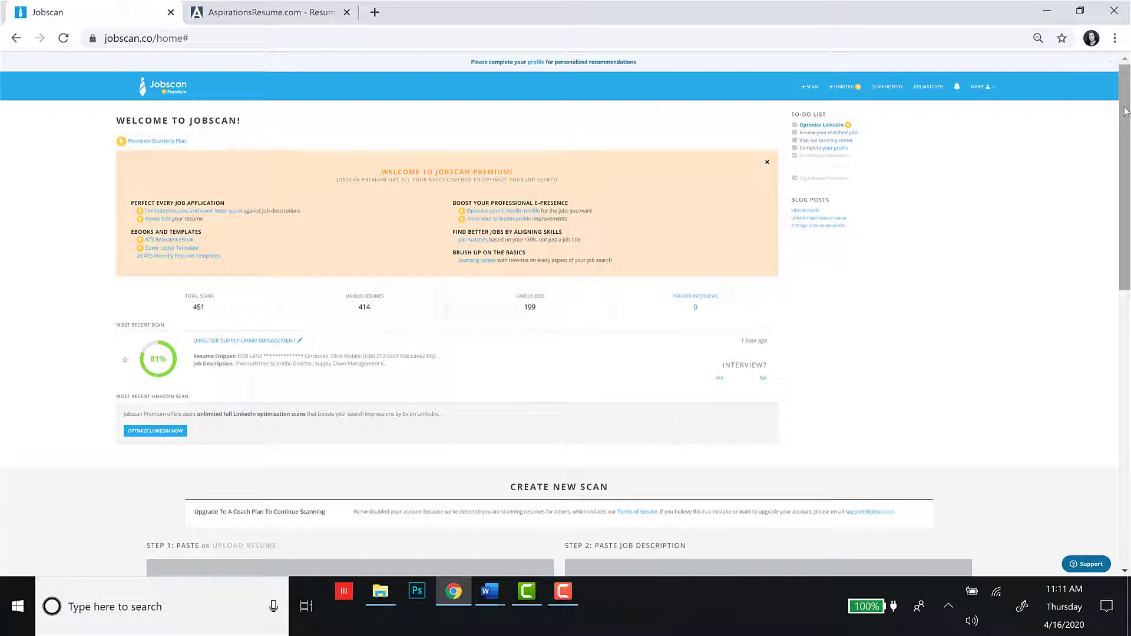
pyautogui.moveTo(1124, 110); pyautogui.dragTo(434, 123)
pyautogui.moveTo(1123, 177); pyautogui.dragTo(1123, 319)
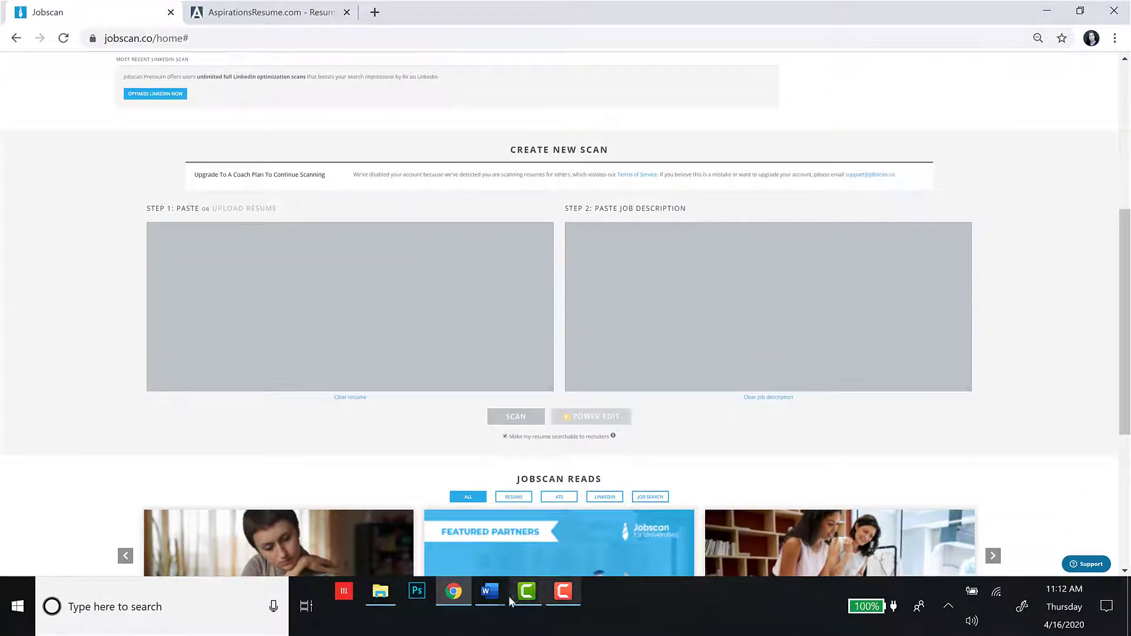
# Copy the full text of the untailored resume document in Word and paste it into Jobscan's resume field.
pyautogui.click(490, 593)
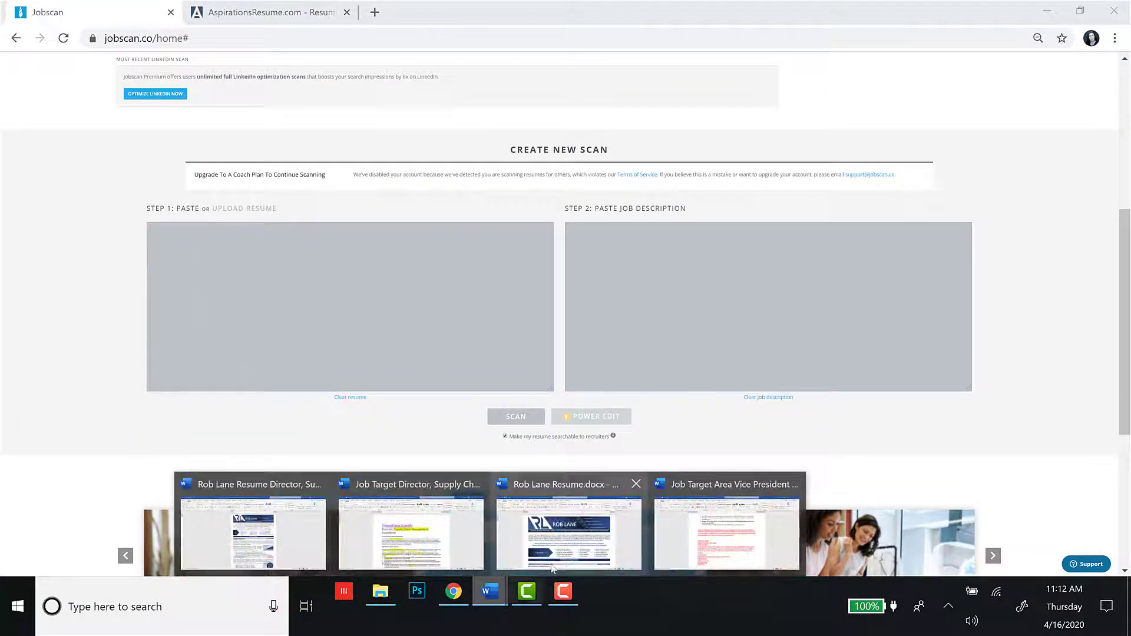
pyautogui.click(575, 521)
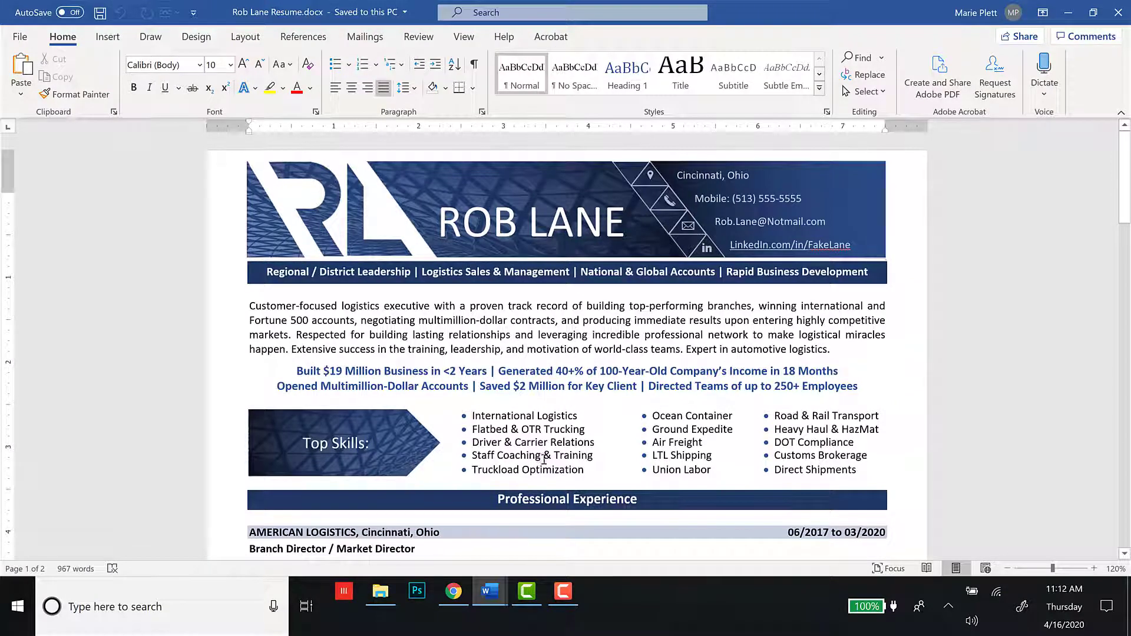
pyautogui.click(512, 349)
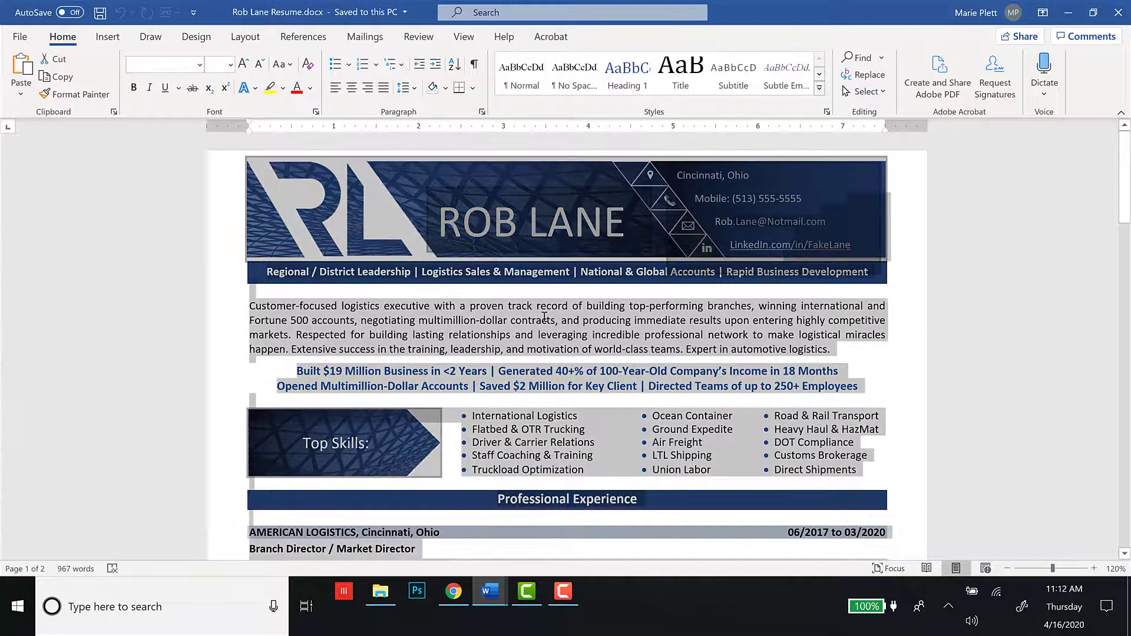
pyautogui.hotkey('ctrl', 'a')
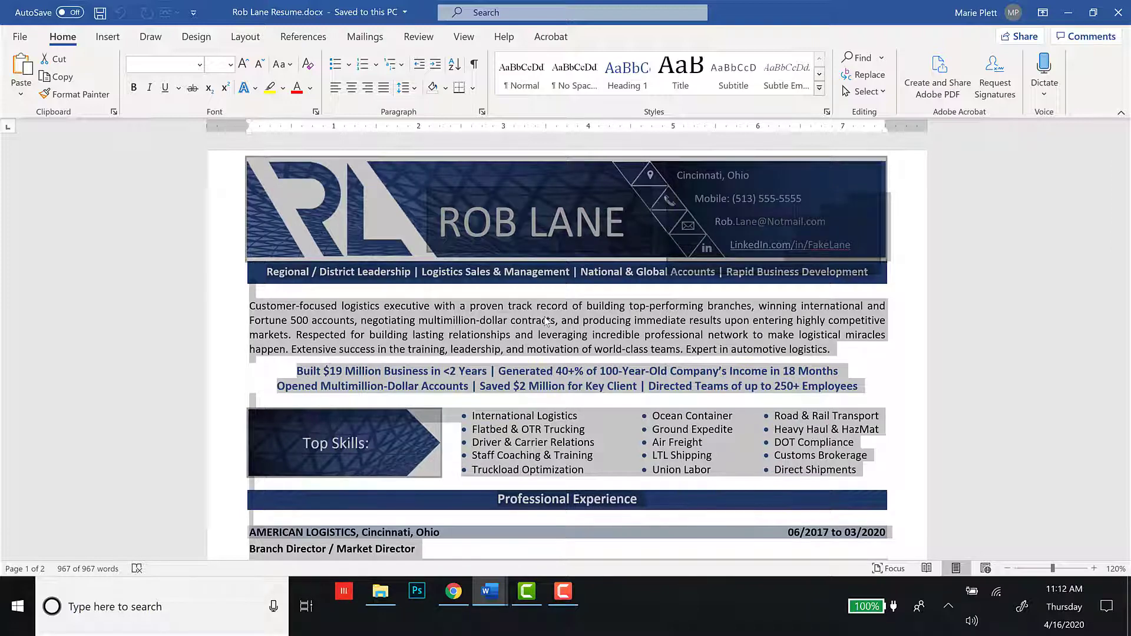
pyautogui.click(490, 591)
pyautogui.click(465, 594)
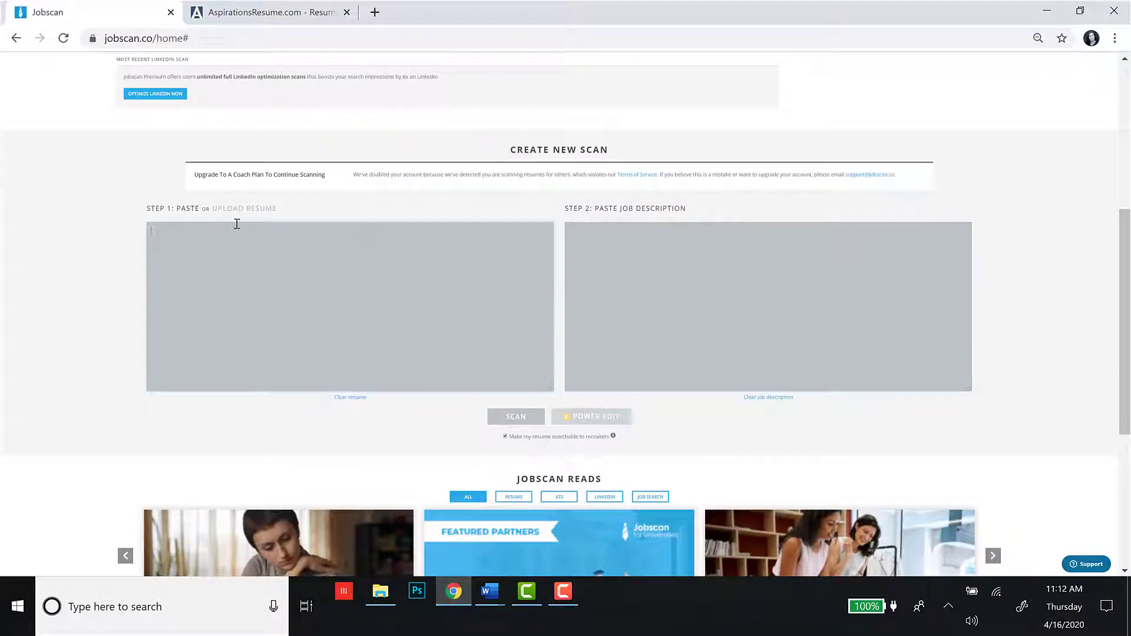
pyautogui.click(269, 239)
pyautogui.hotkey('ctrl', 'v')
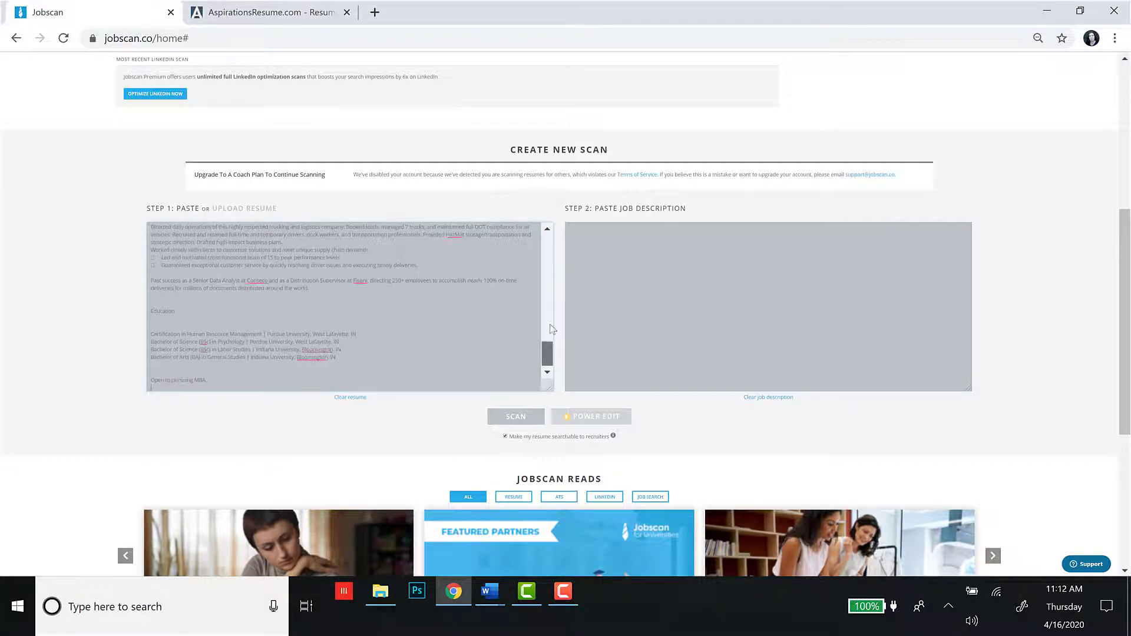
pyautogui.moveTo(549, 353)
pyautogui.mouseDown()
pyautogui.moveTo(555, 246)
pyautogui.moveTo(547, 355)
pyautogui.mouseUp()
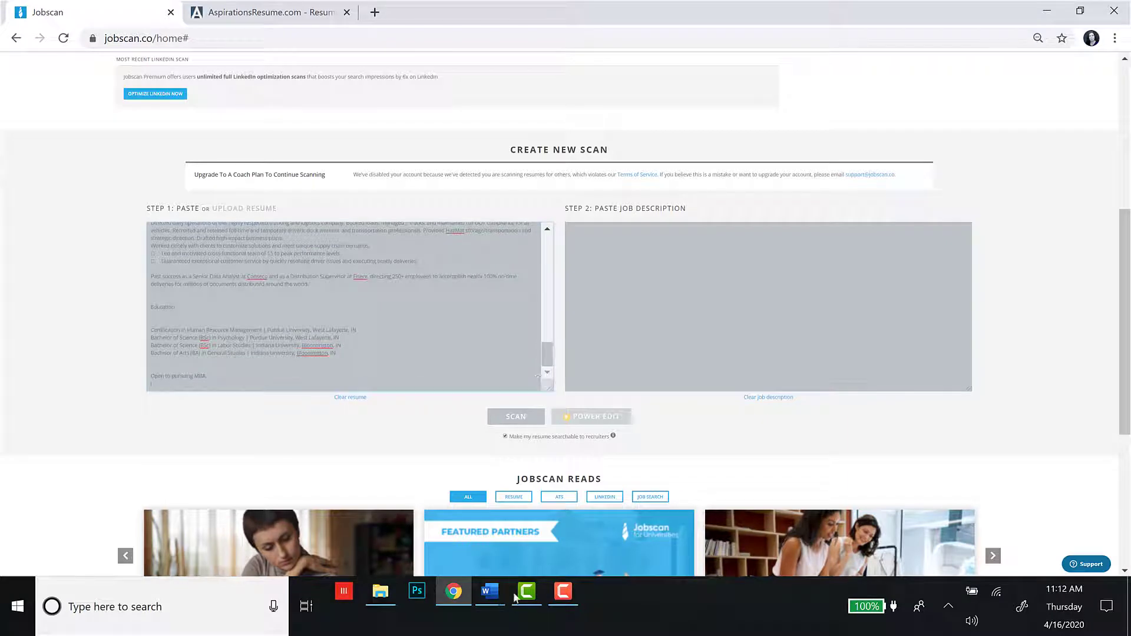
# Copy the full Thermo Fisher "Director, Supply Chain Management Excellence" job target document from Word and paste it into Jobscan's job description field.
pyautogui.moveTo(494, 598)
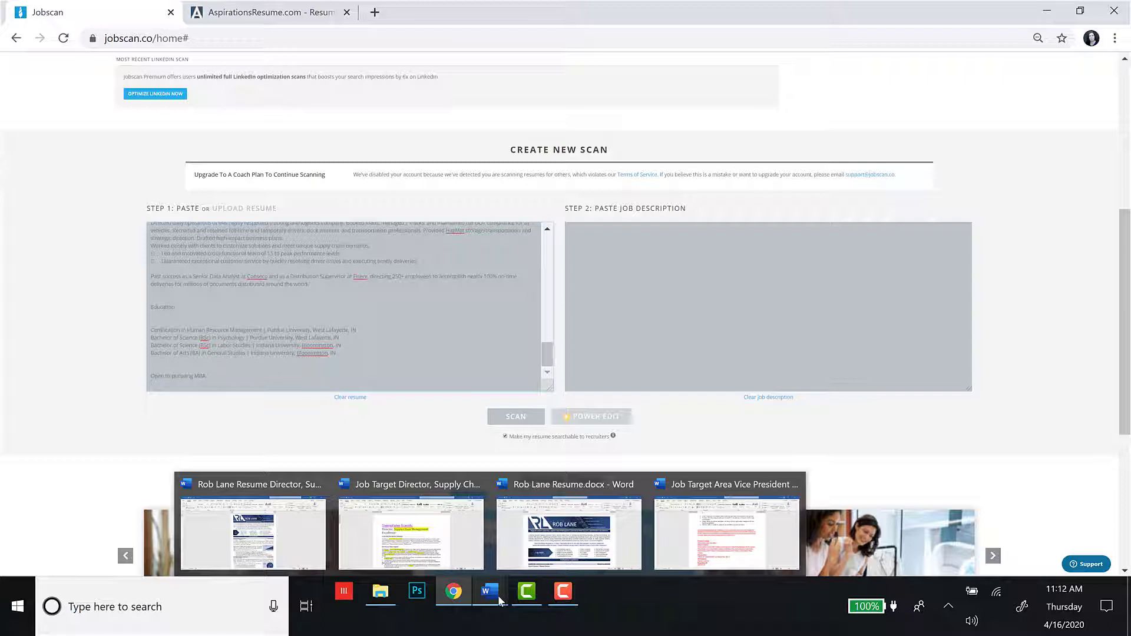
pyautogui.click(439, 533)
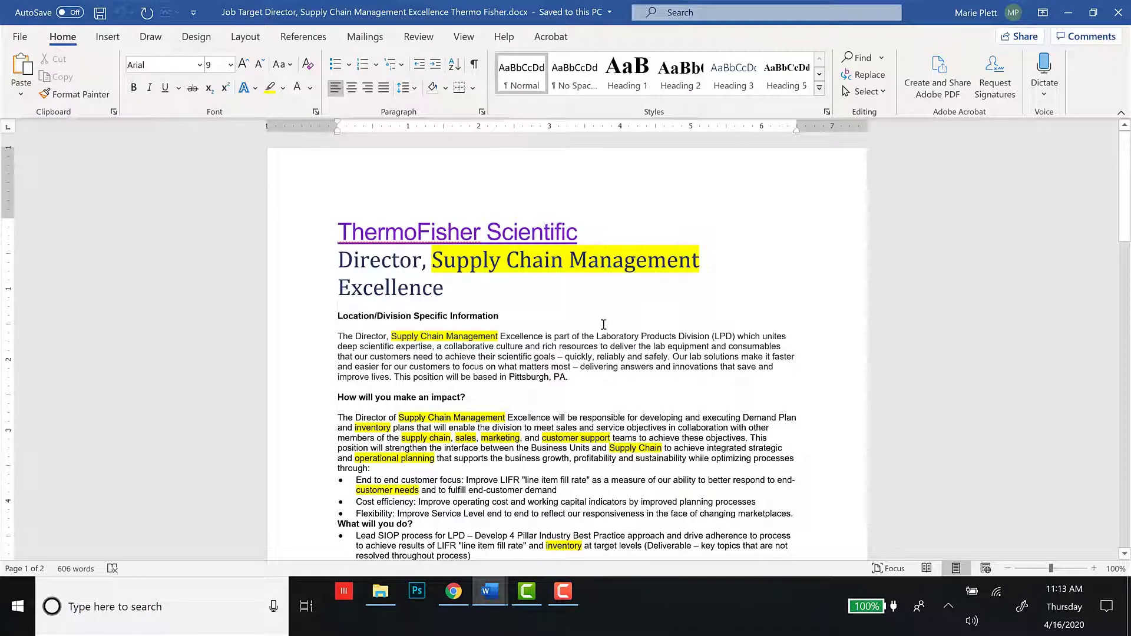
pyautogui.hotkey('ctrl', 'a')
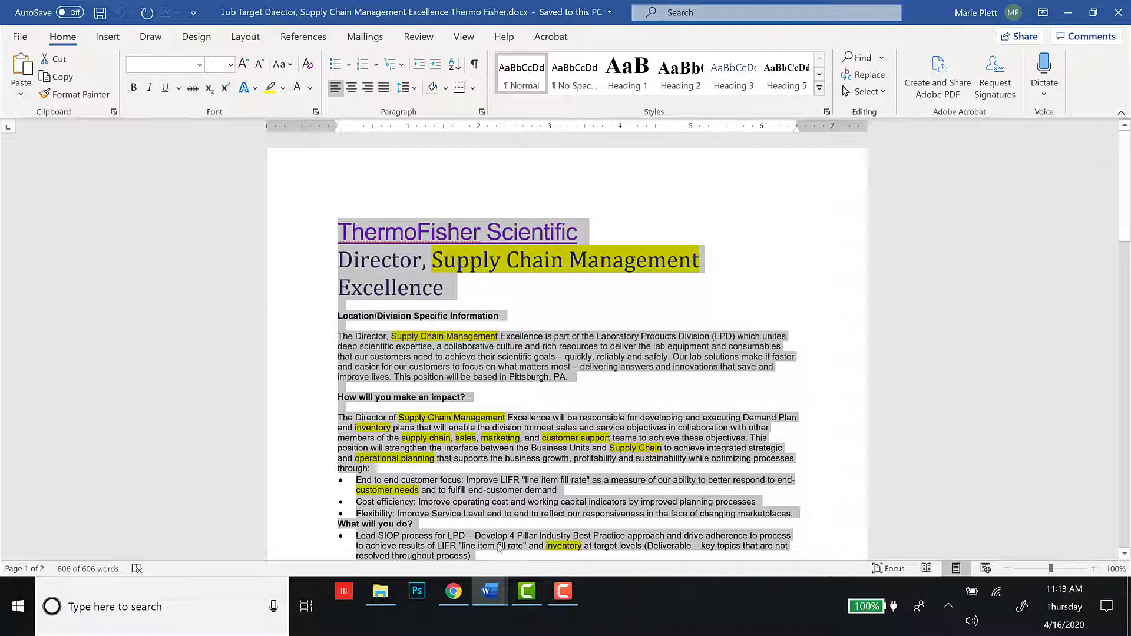
pyautogui.click(454, 592)
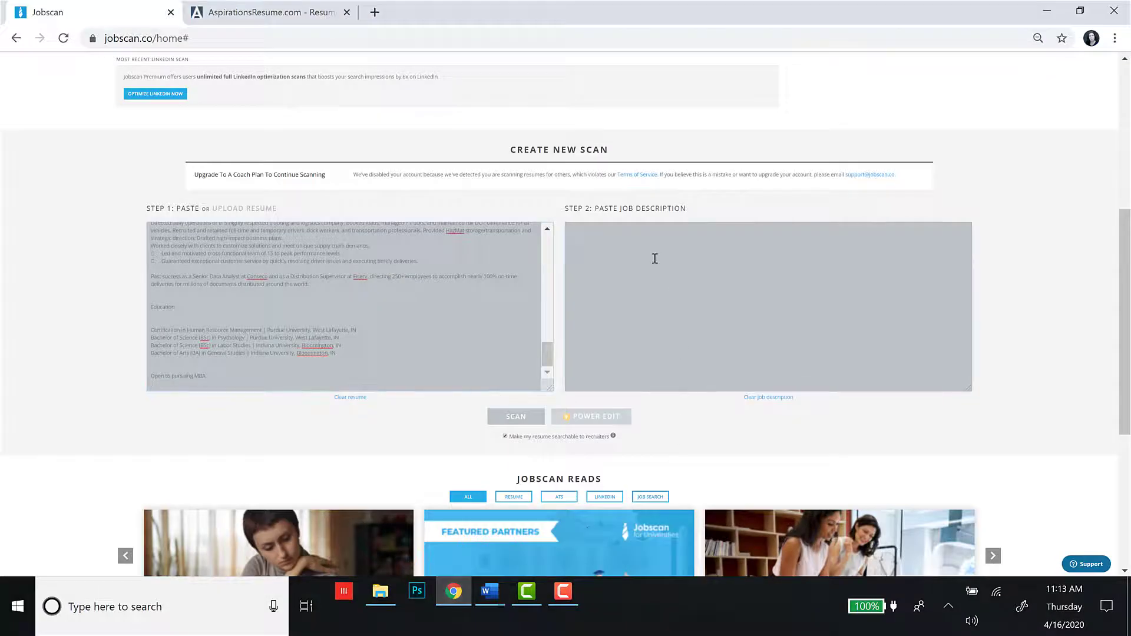
pyautogui.click(585, 238)
pyautogui.hotkey('ctrl', 'v')
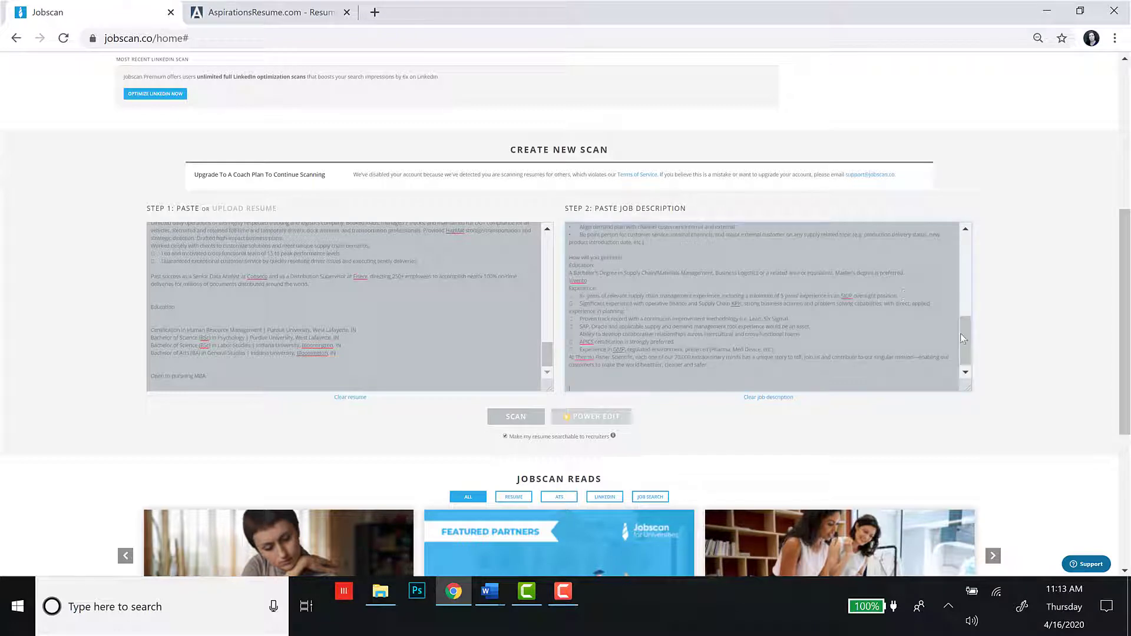
pyautogui.moveTo(965, 339); pyautogui.dragTo(972, 234)
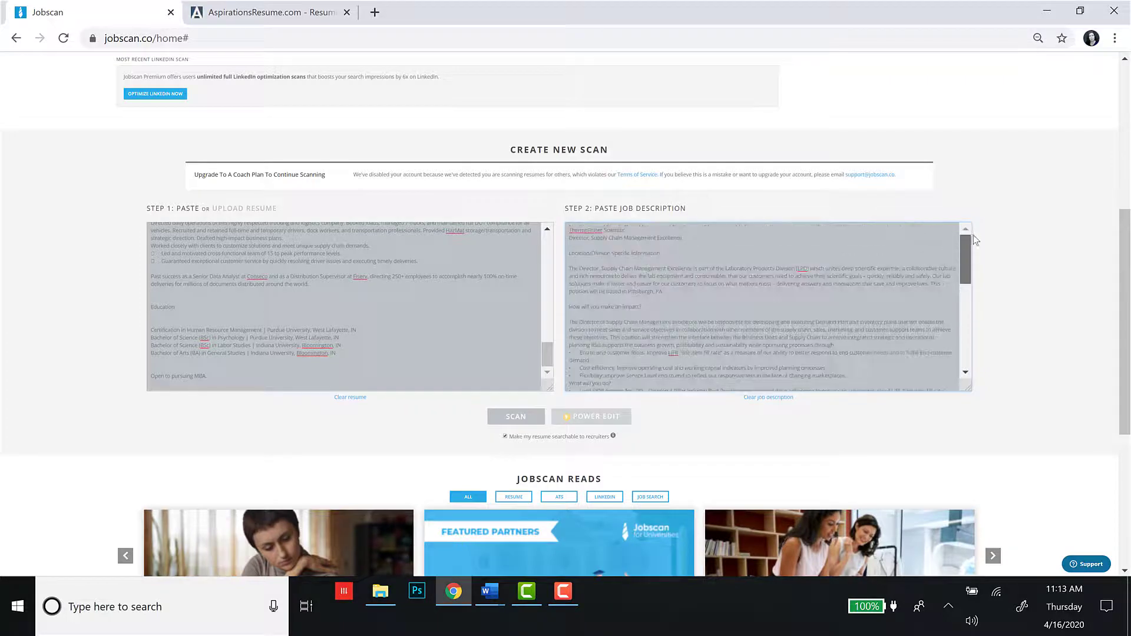
pyautogui.scroll(-5, 765, 306)
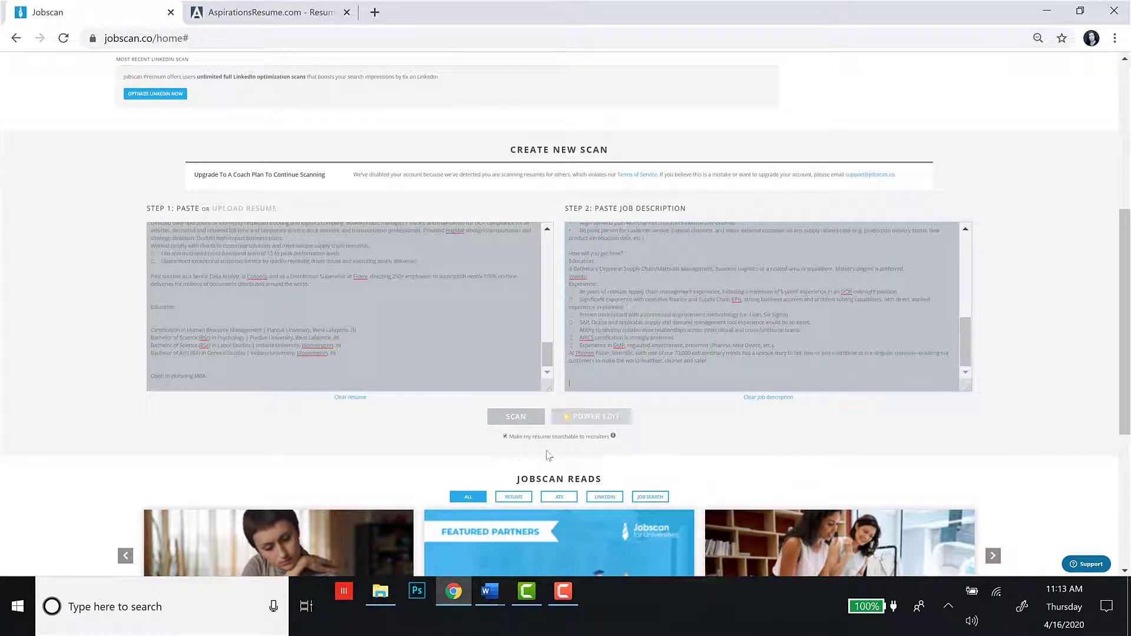
# Run the scan of the resume against the job description and review the match rate and ATS findings.
pyautogui.click(514, 417)
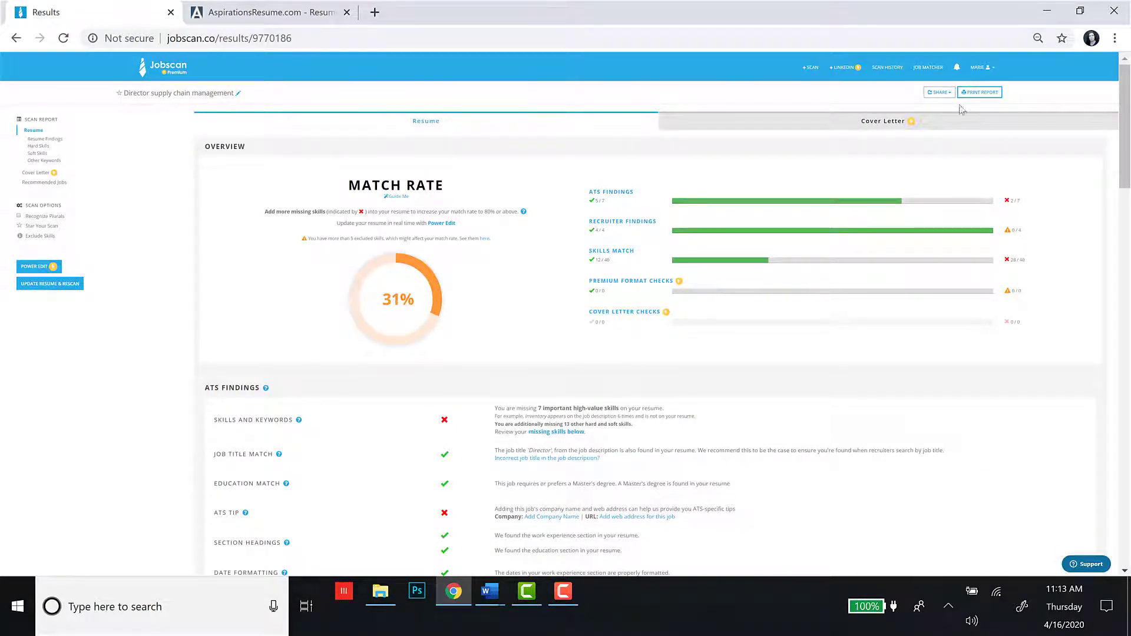
pyautogui.scroll(-1, 1122, 120)
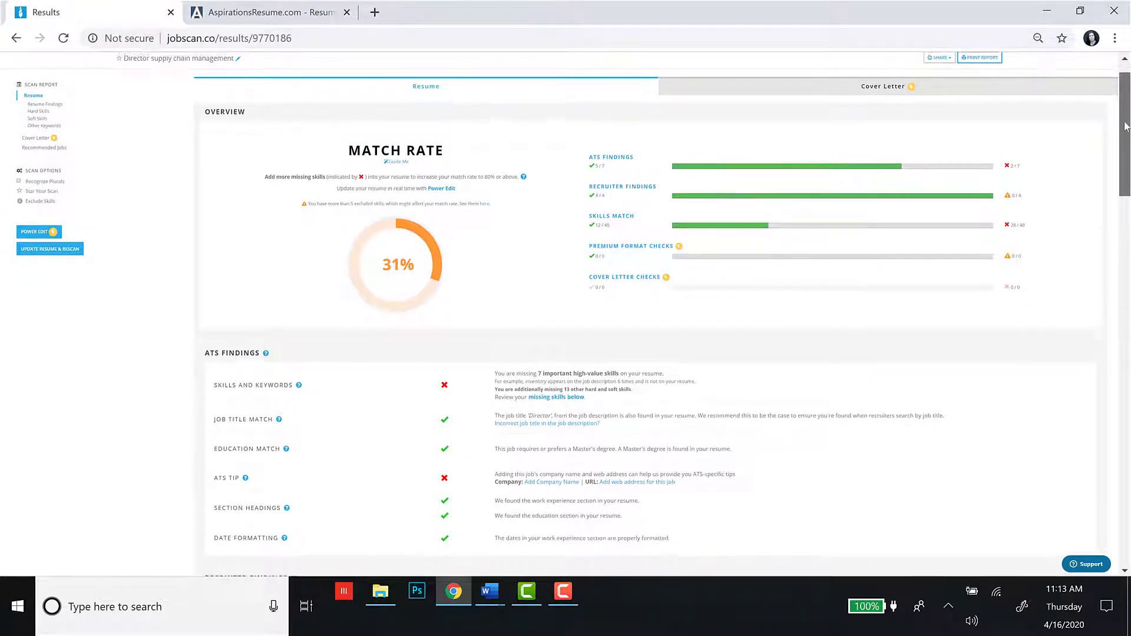
pyautogui.scroll(1, 1125, 121)
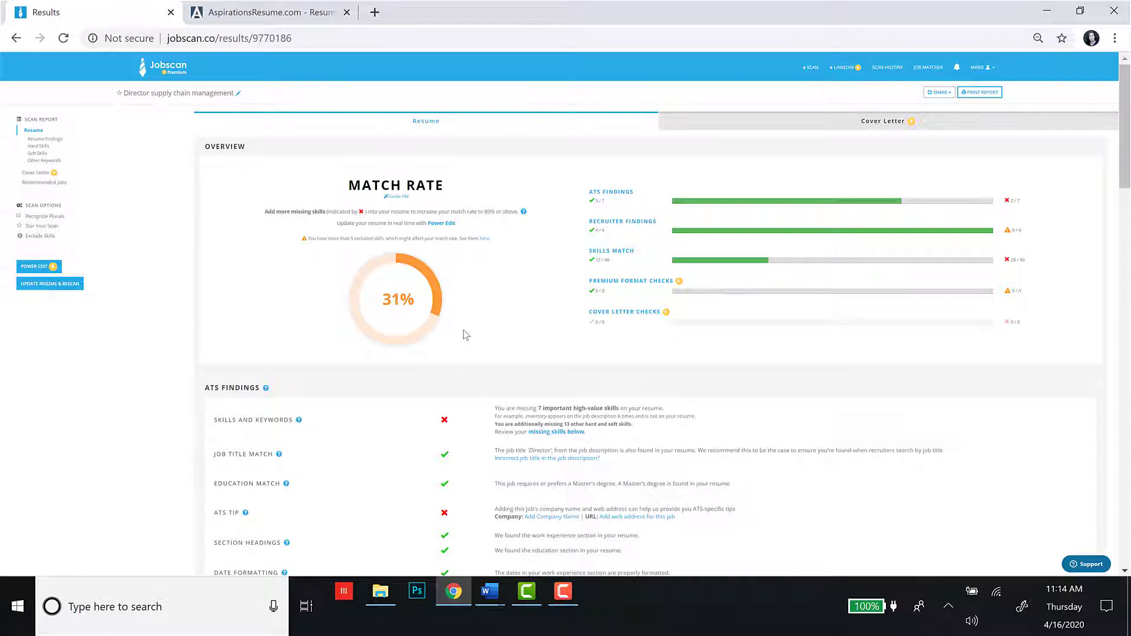
pyautogui.moveTo(1126, 172)
pyautogui.mouseDown()
pyautogui.moveTo(1119, 212)
pyautogui.moveTo(1121, 191)
pyautogui.mouseUp()
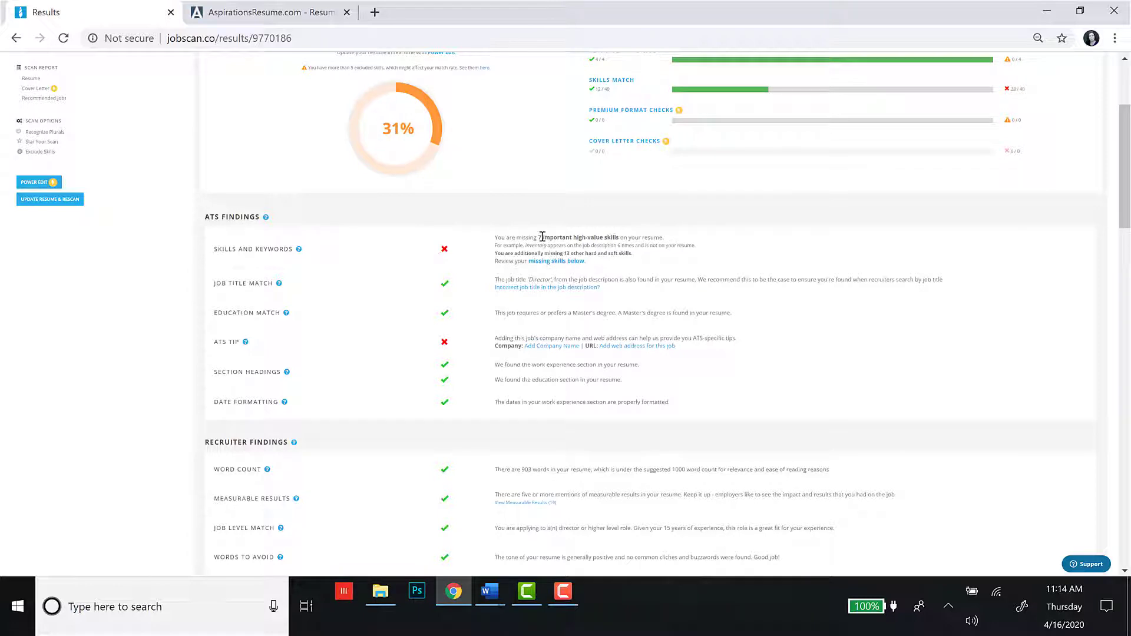
# Go to the missing skills from the ATS findings and examine the Hard Skills comparison.
pyautogui.click(572, 265)
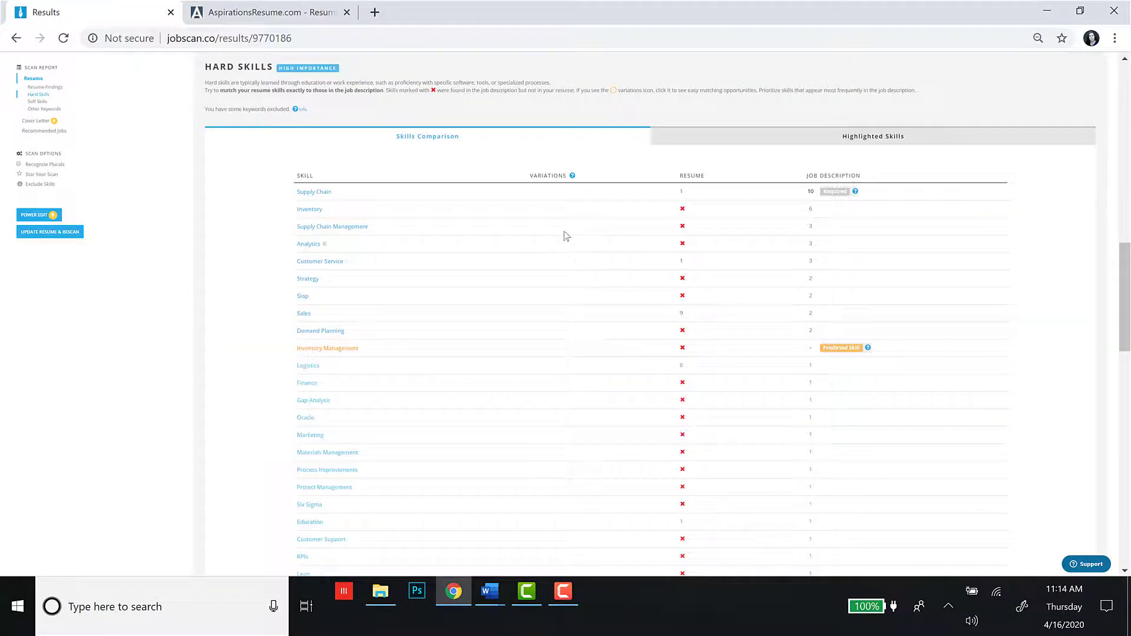
pyautogui.moveTo(1128, 330); pyautogui.dragTo(1120, 303)
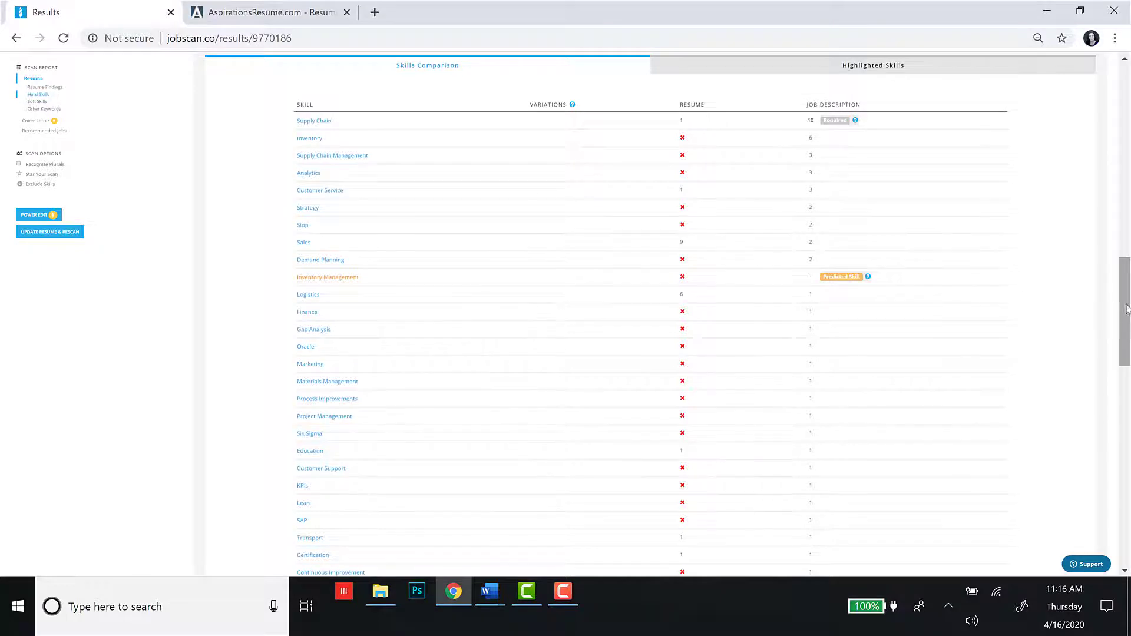
pyautogui.scroll(-2, 1126, 302)
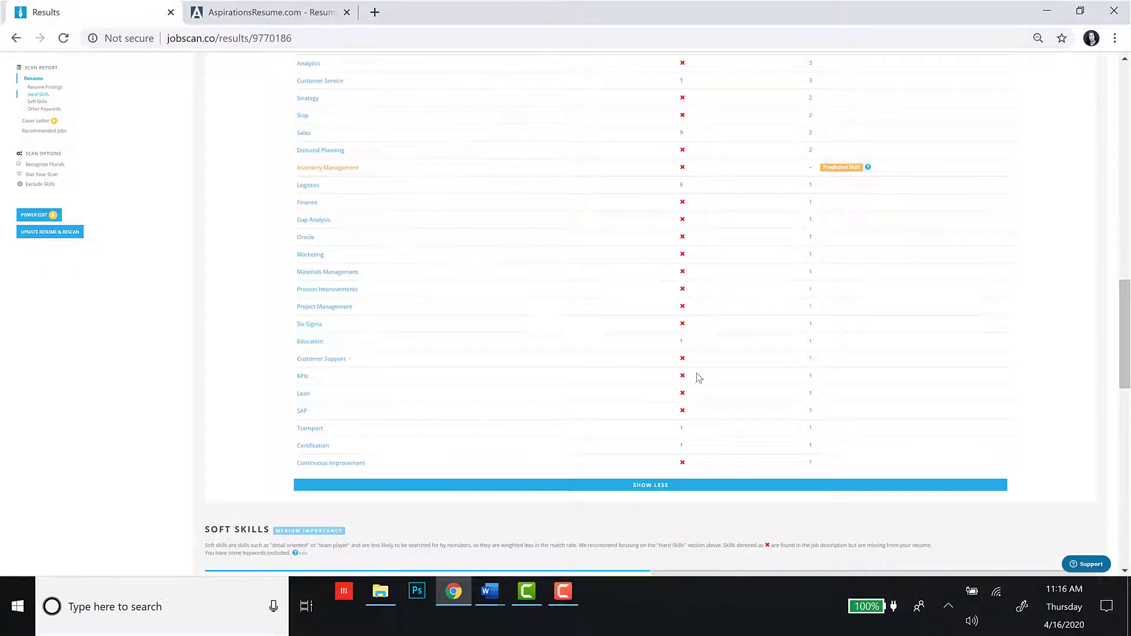
# Expand the full Soft Skills comparison and examine it along with the Other Keywords and Job Recommendations sections.
pyautogui.moveTo(1125, 315); pyautogui.dragTo(1127, 407)
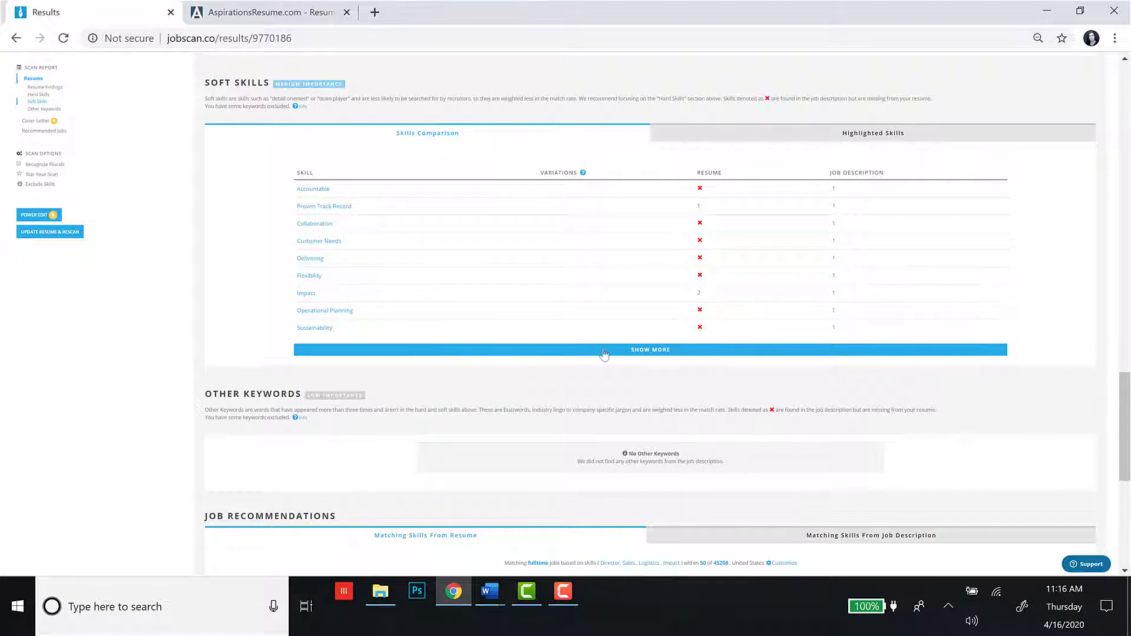
pyautogui.click(646, 356)
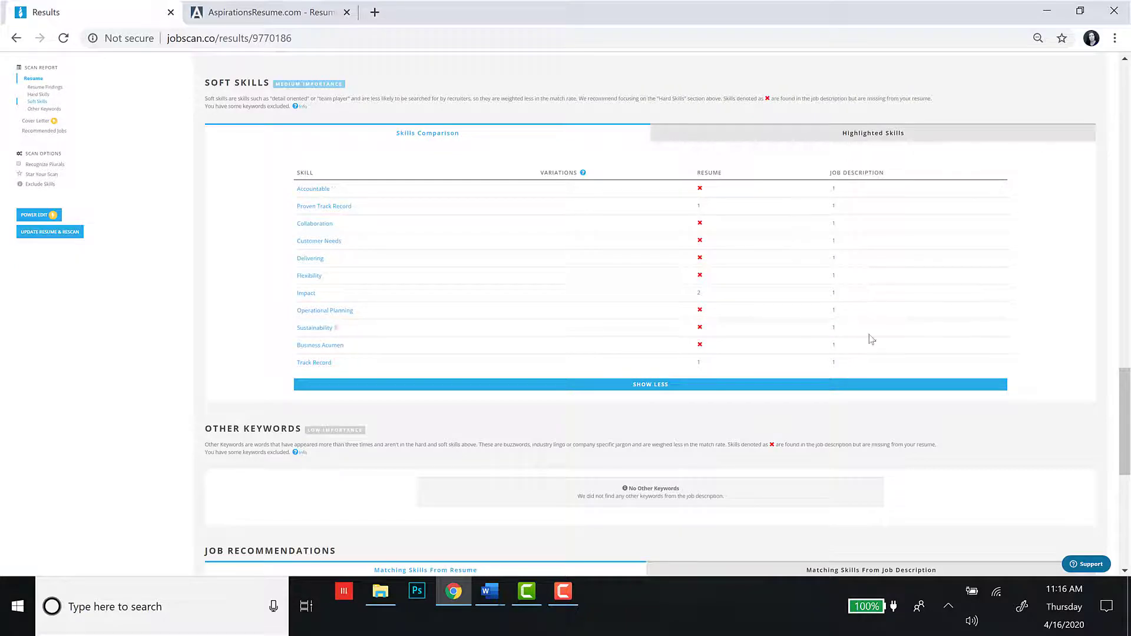
pyautogui.scroll(-4, 870, 339)
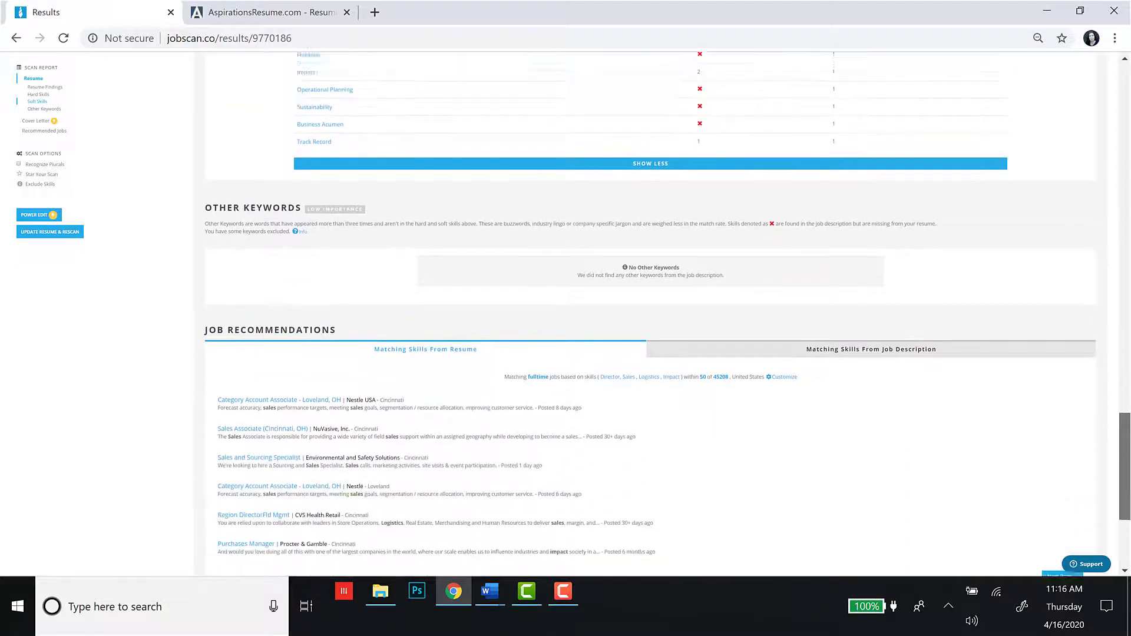
pyautogui.scroll(1, 668, 312)
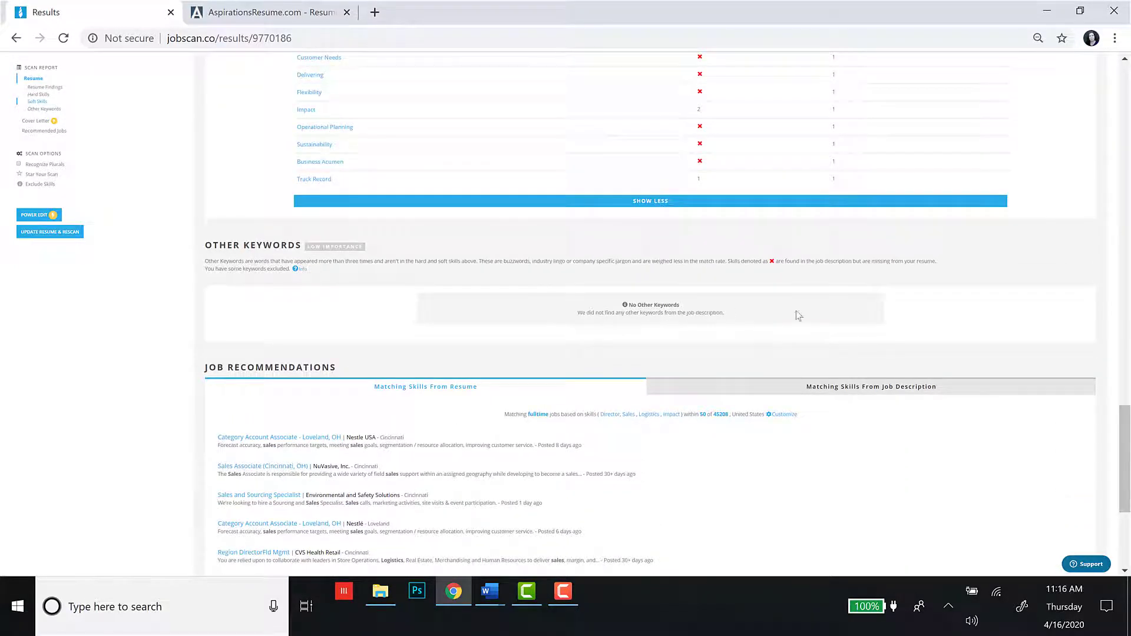
pyautogui.moveTo(1124, 436); pyautogui.dragTo(1048, 417)
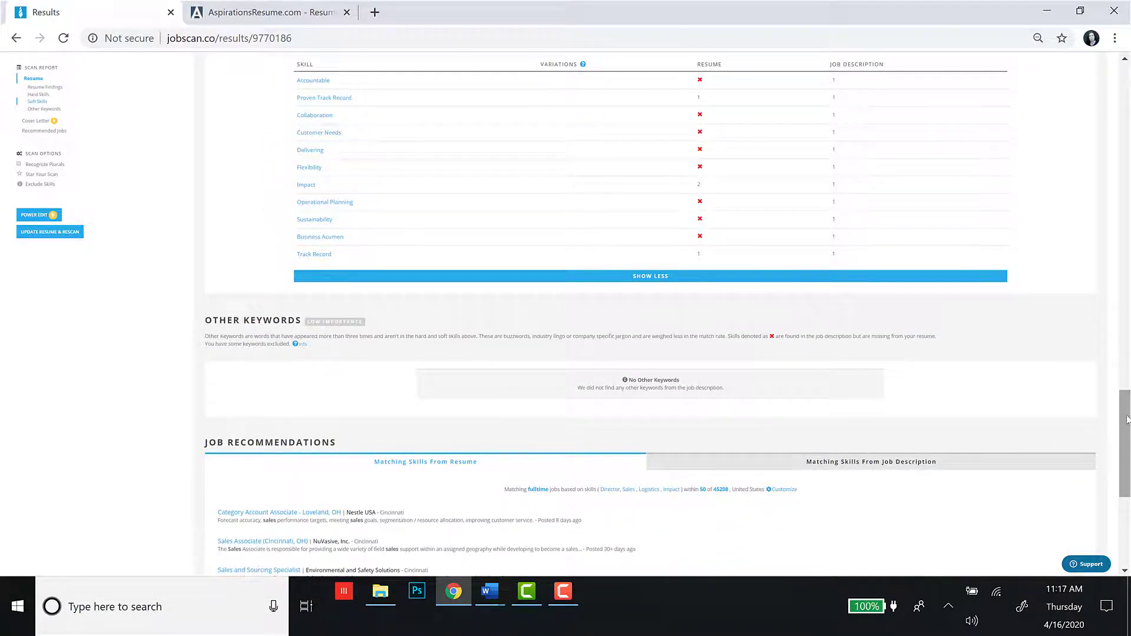
# Go back to the ATS findings' education match and check it against the Education section of the untailored resume in Word.
pyautogui.moveTo(1125, 425); pyautogui.dragTo(1128, 148)
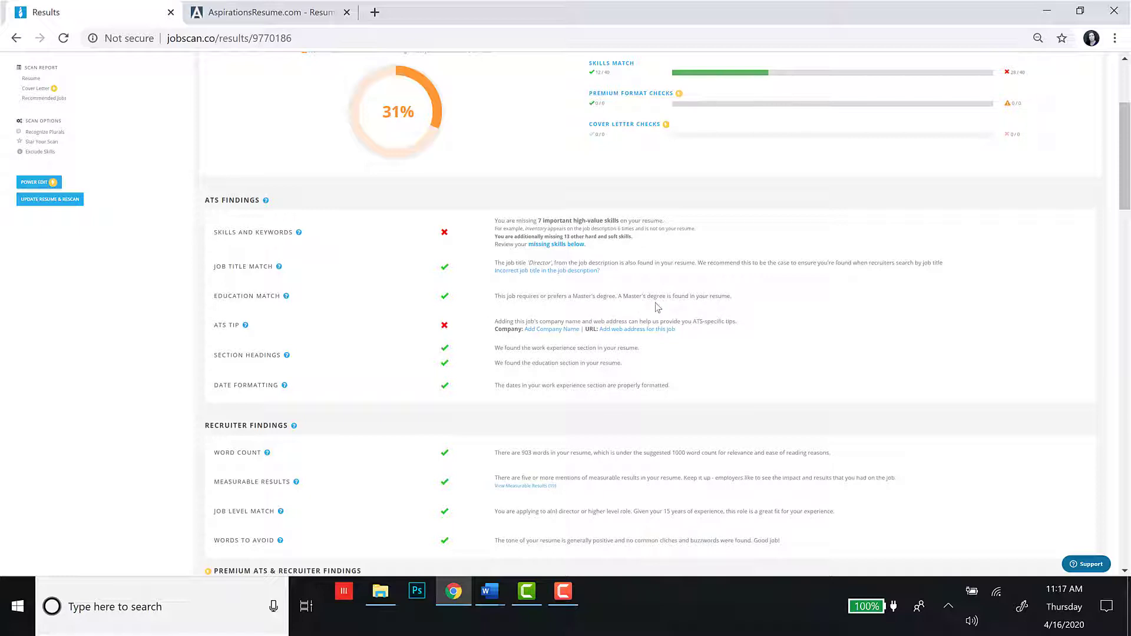
pyautogui.click(507, 583)
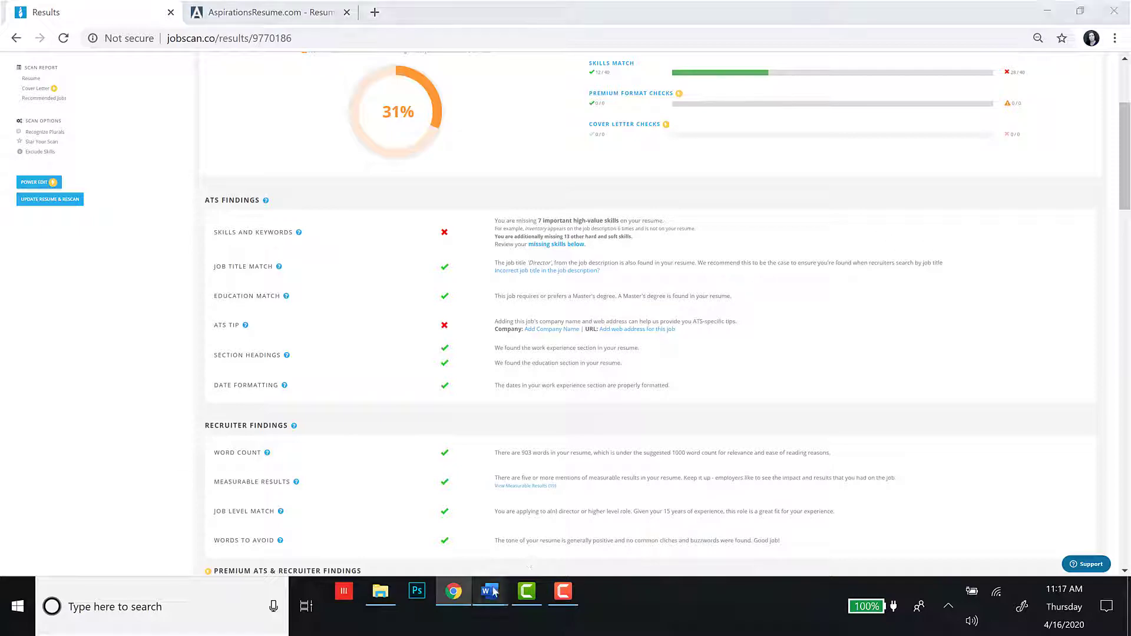
pyautogui.click(559, 538)
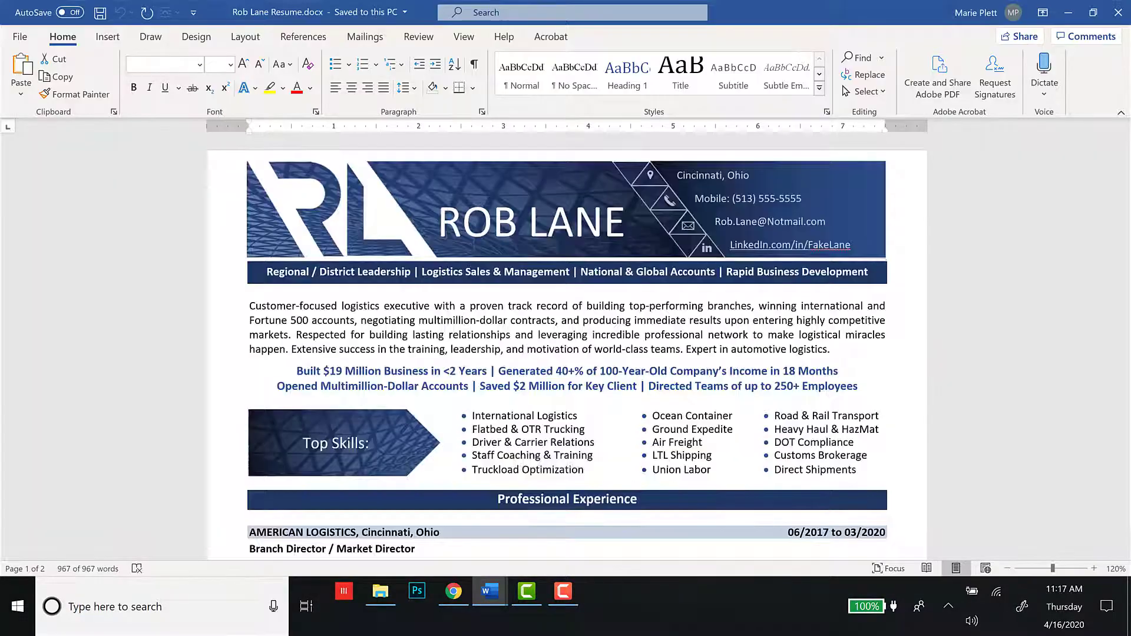
pyautogui.moveTo(1121, 197); pyautogui.dragTo(1121, 515)
pyautogui.click(553, 496)
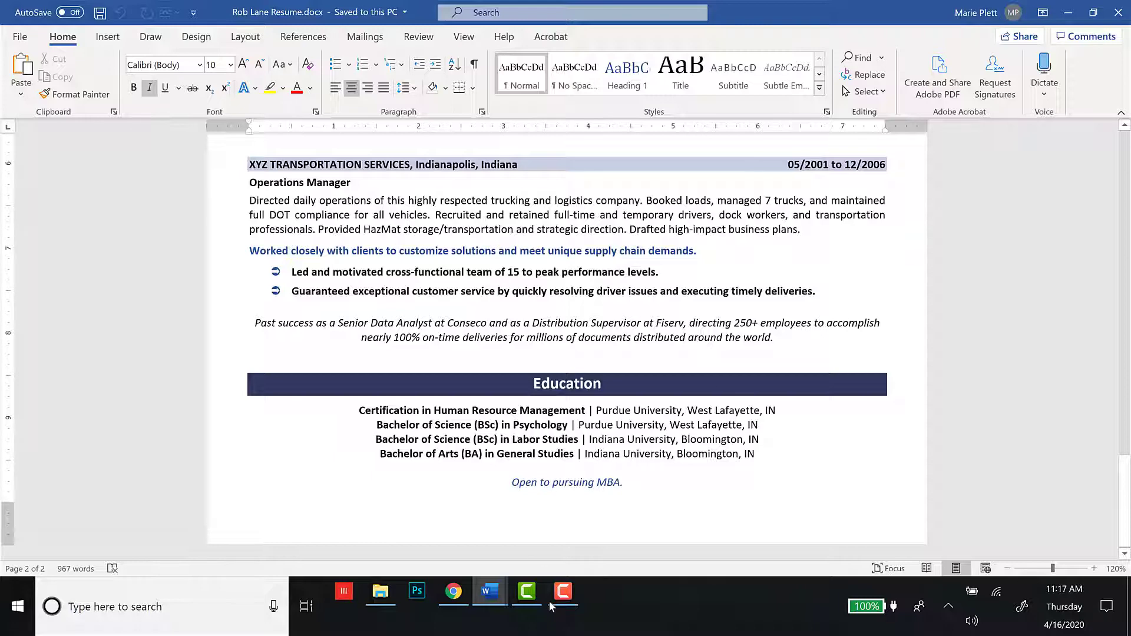
# Compare Jobscan's education match finding with the Education section of the Thermo Fisher-tailored resume in Word, then return to the scan results.
pyautogui.click(455, 592)
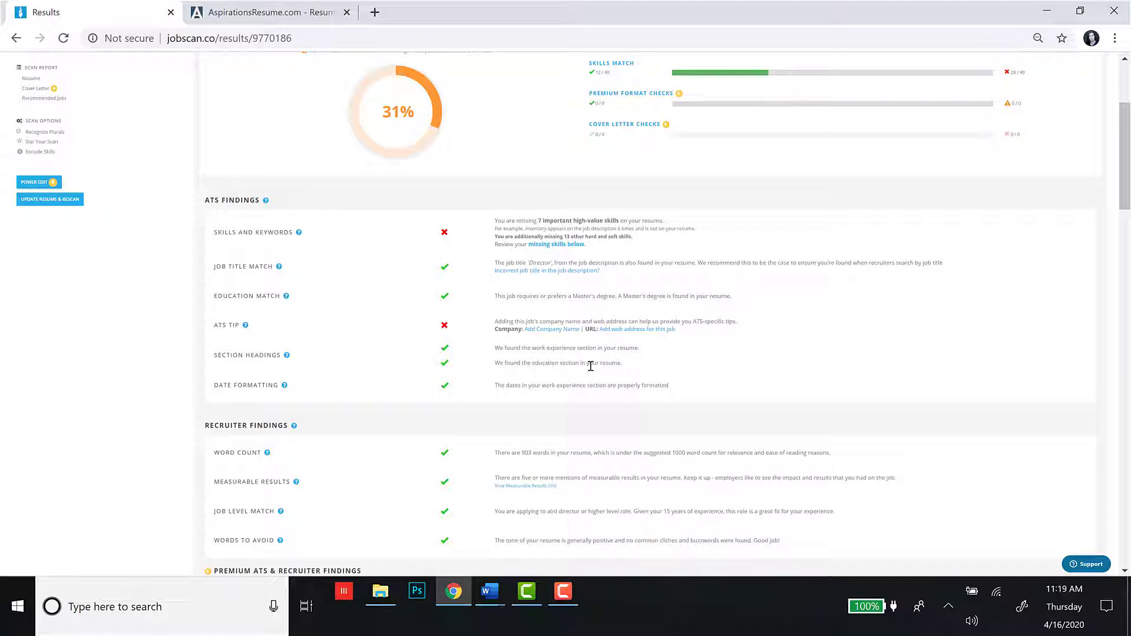
pyautogui.moveTo(494, 592)
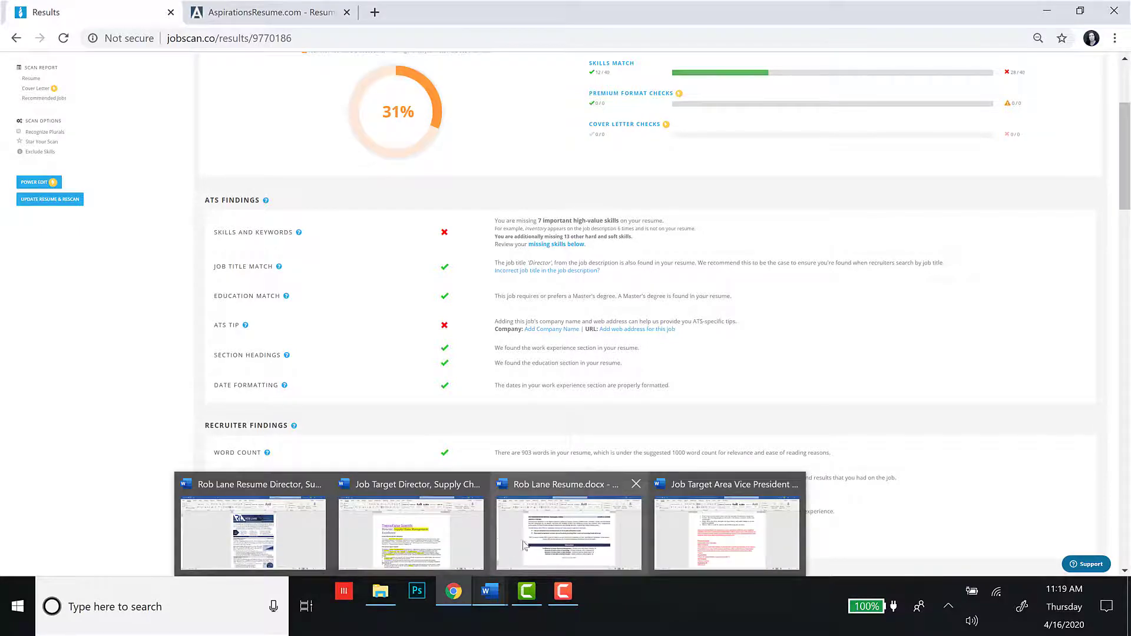
pyautogui.click(321, 536)
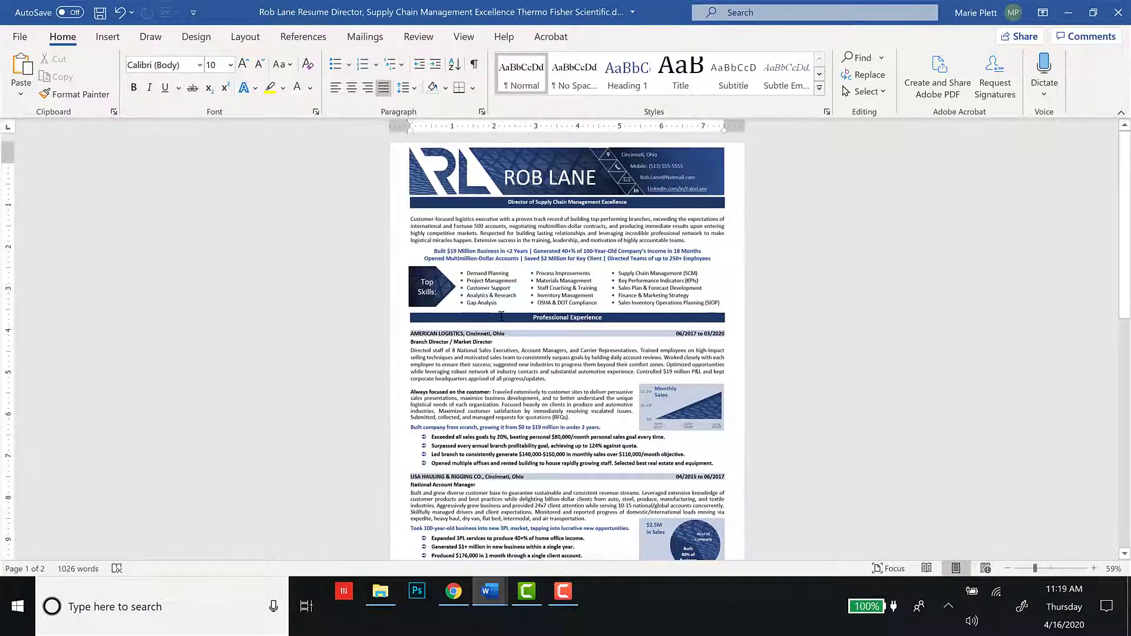
pyautogui.moveTo(1126, 265); pyautogui.dragTo(1119, 485)
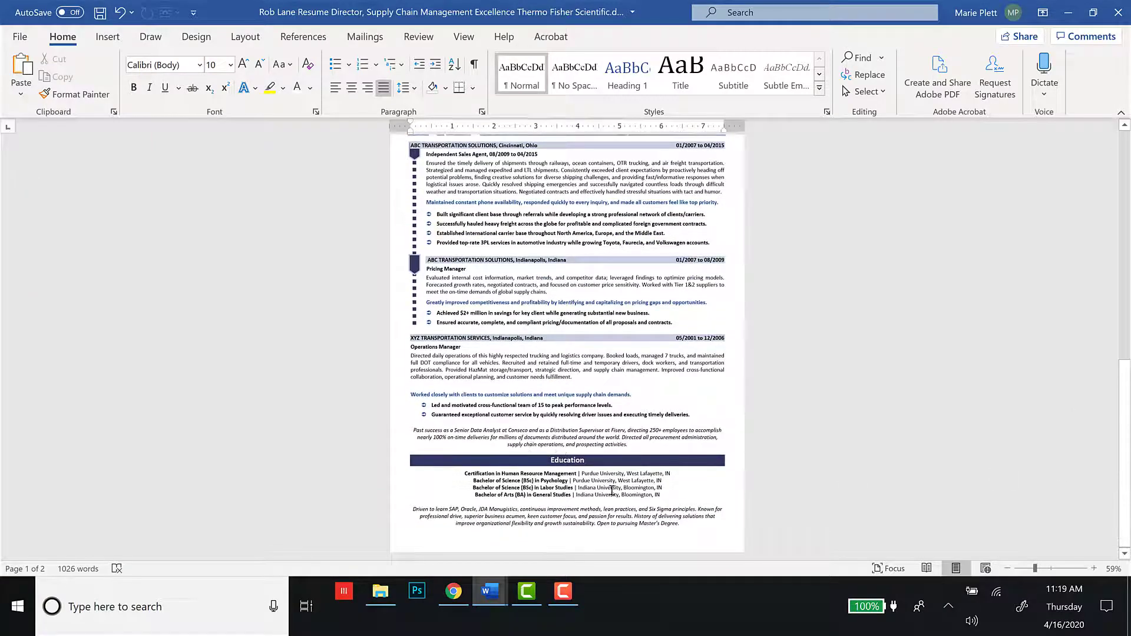
pyautogui.click(452, 593)
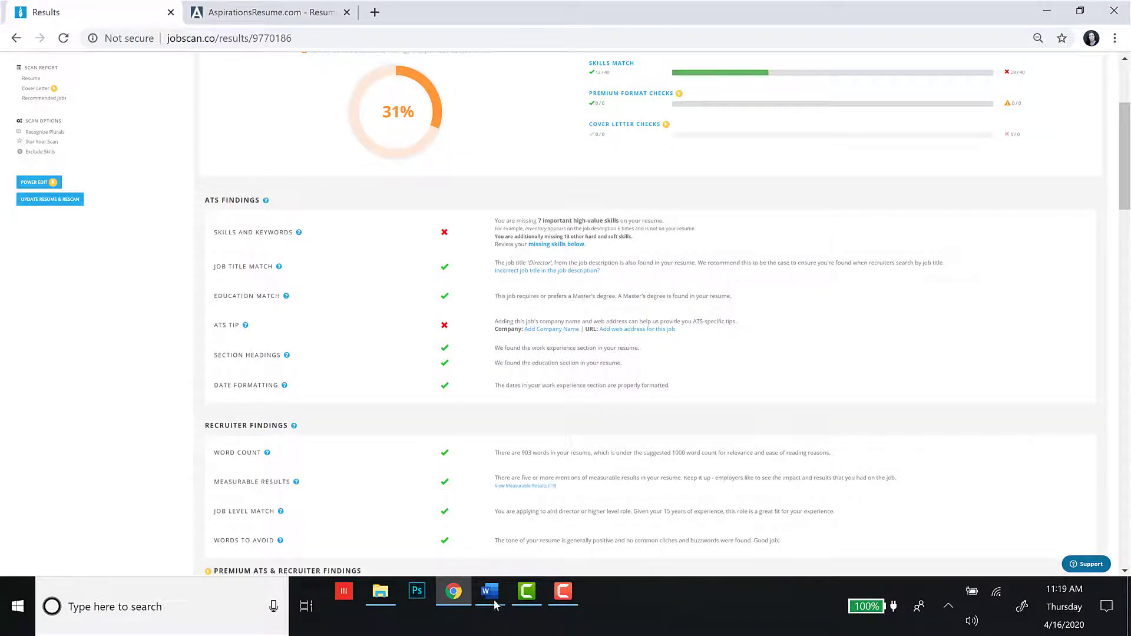
pyautogui.moveTo(494, 602)
pyautogui.click(253, 528)
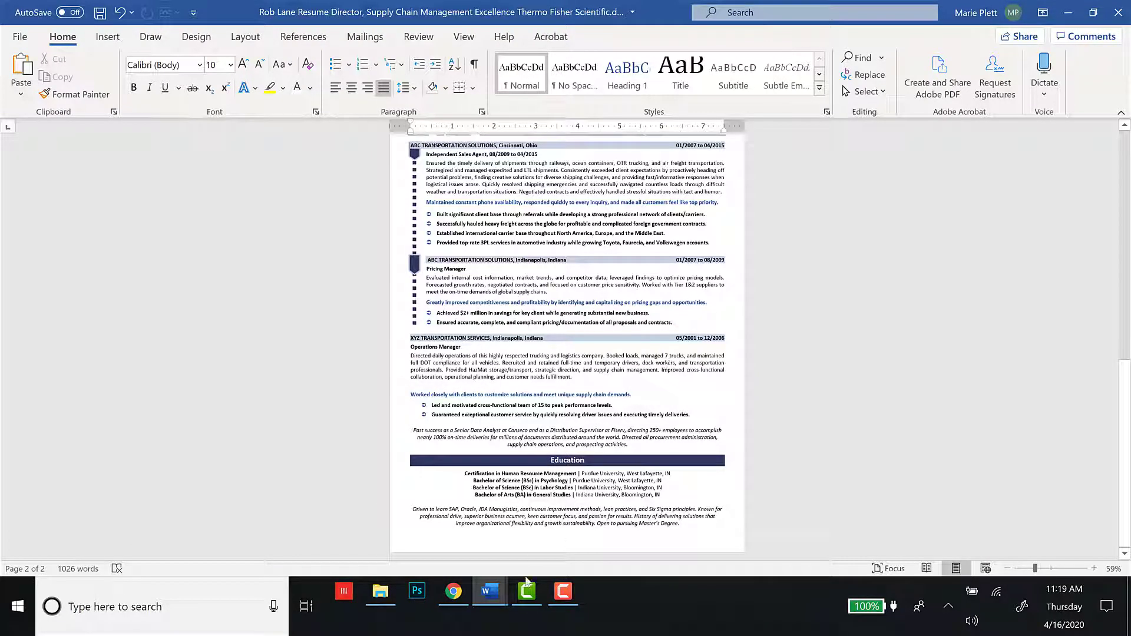
pyautogui.moveTo(462, 592)
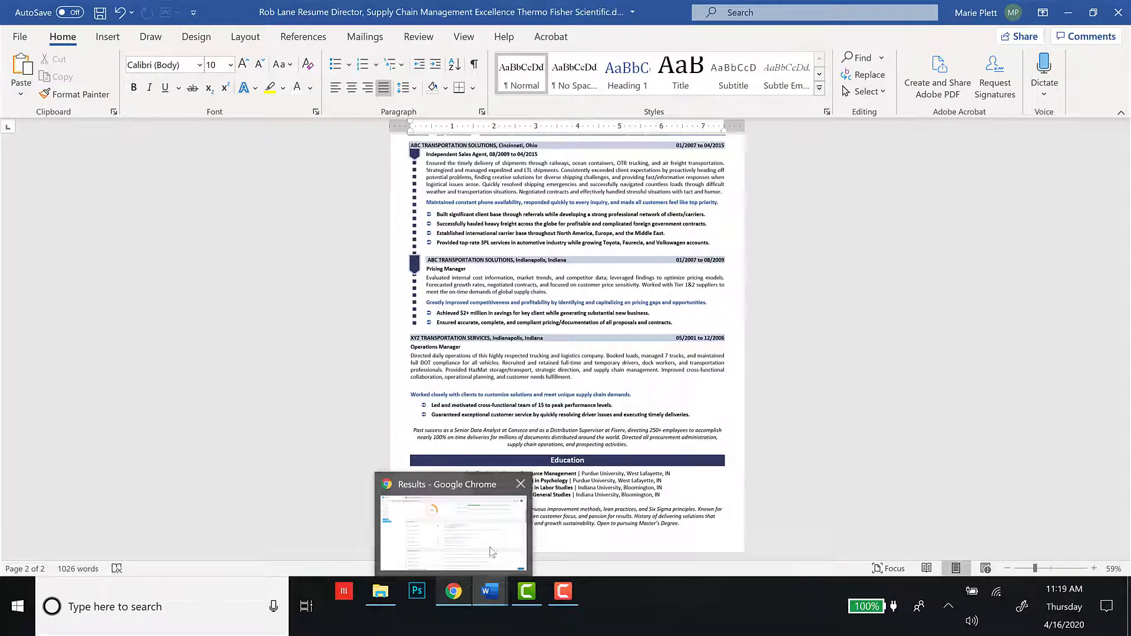
pyautogui.click(503, 480)
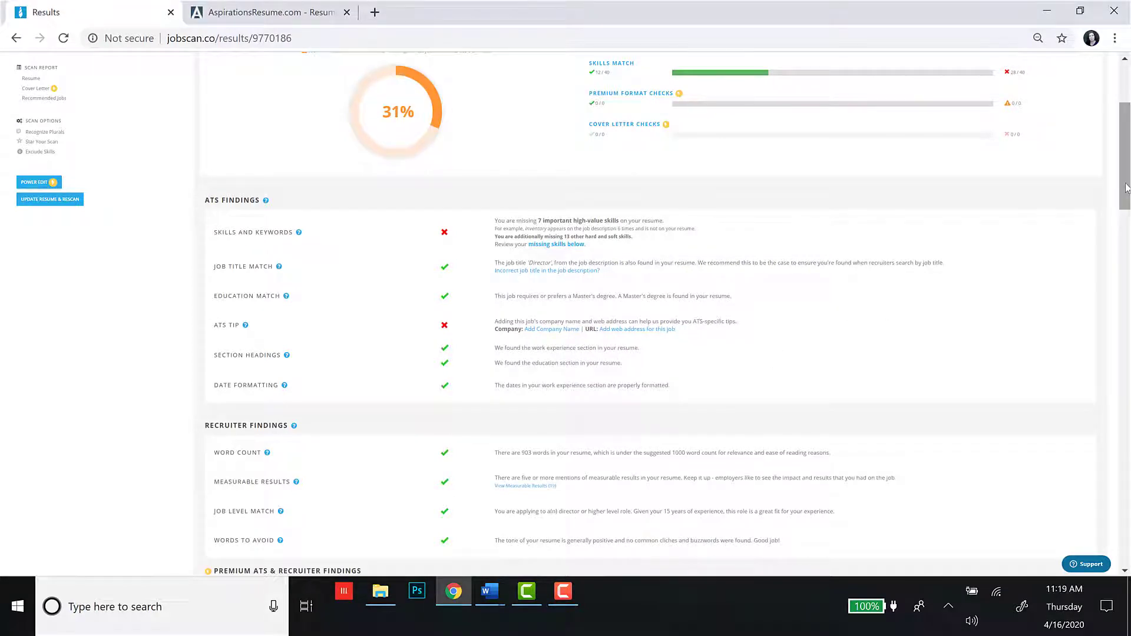
# Examine the ATS Findings and Recruiter Findings, including the word count check, and go back to the match rate overview.
pyautogui.moveTo(1125, 187); pyautogui.dragTo(1127, 184)
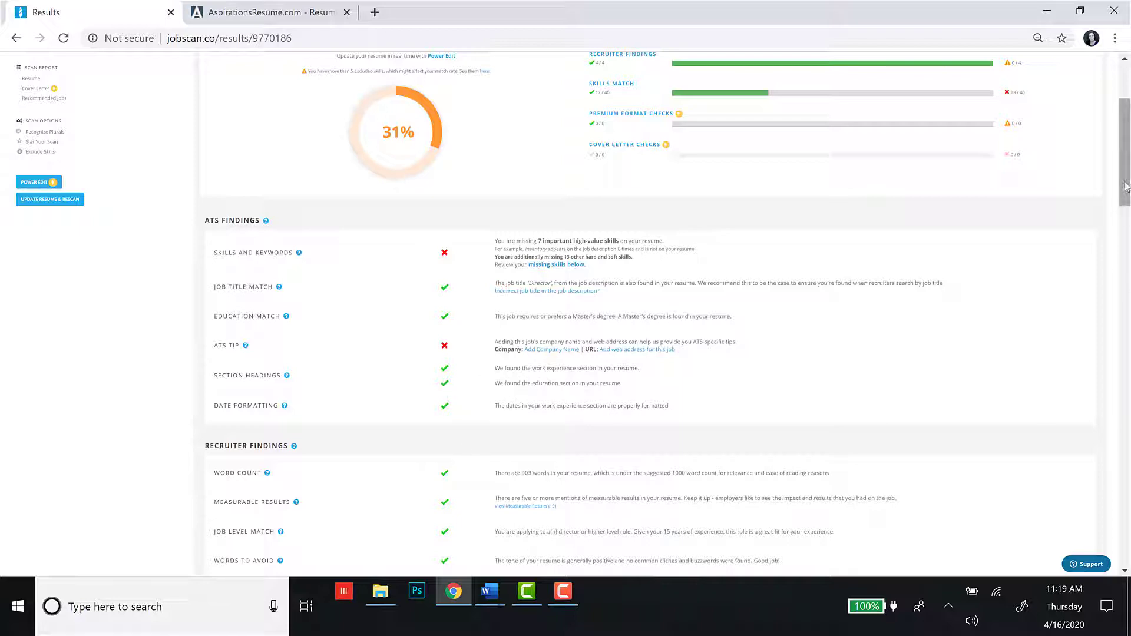
pyautogui.scroll(-5, 1129, 290)
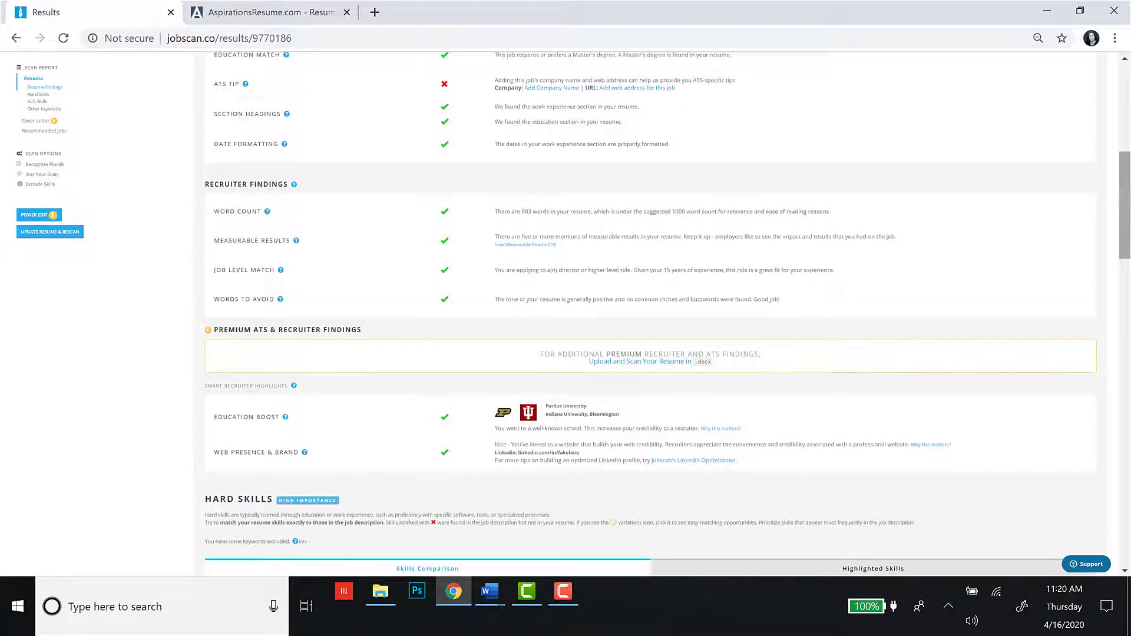
pyautogui.moveTo(1125, 199)
pyautogui.mouseDown()
pyautogui.moveTo(1125, 219)
pyautogui.moveTo(1124, 177)
pyautogui.mouseUp()
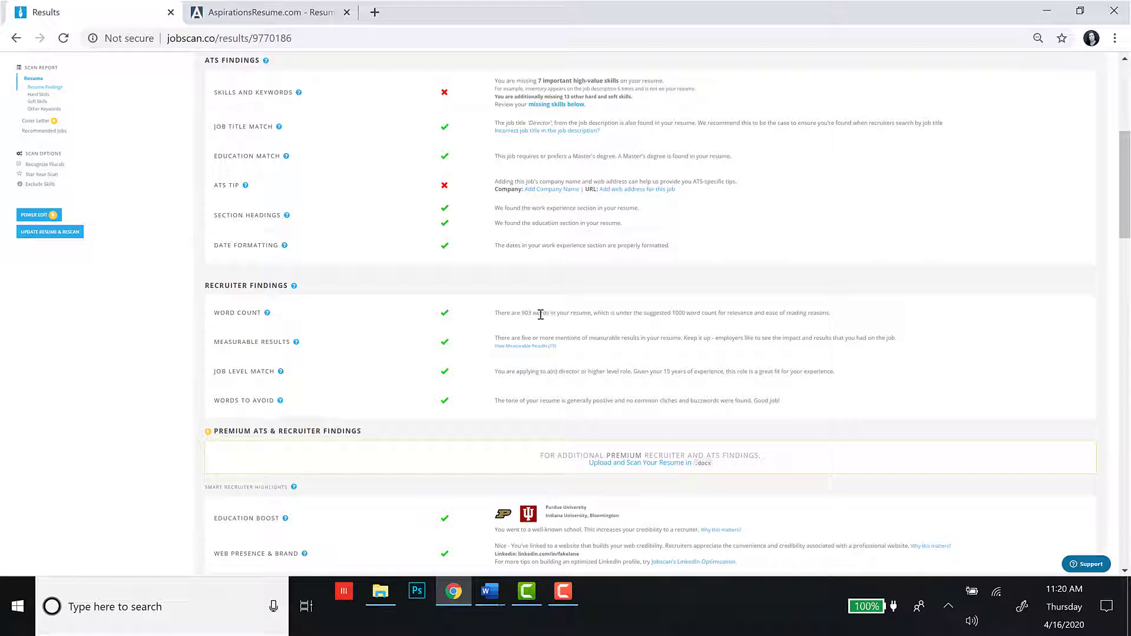
pyautogui.moveTo(1125, 177); pyautogui.dragTo(1125, 97)
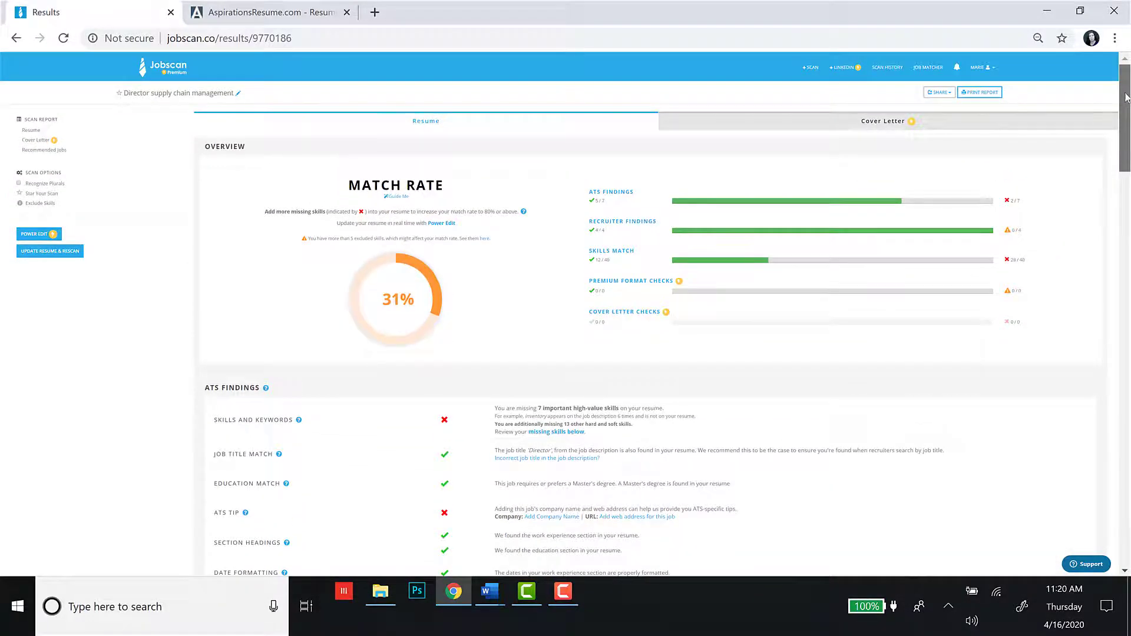
# Switch to Word and view the Thermo Fisher Director, Supply Chain Management Excellence job description with its highlighted keywords.
pyautogui.click(493, 594)
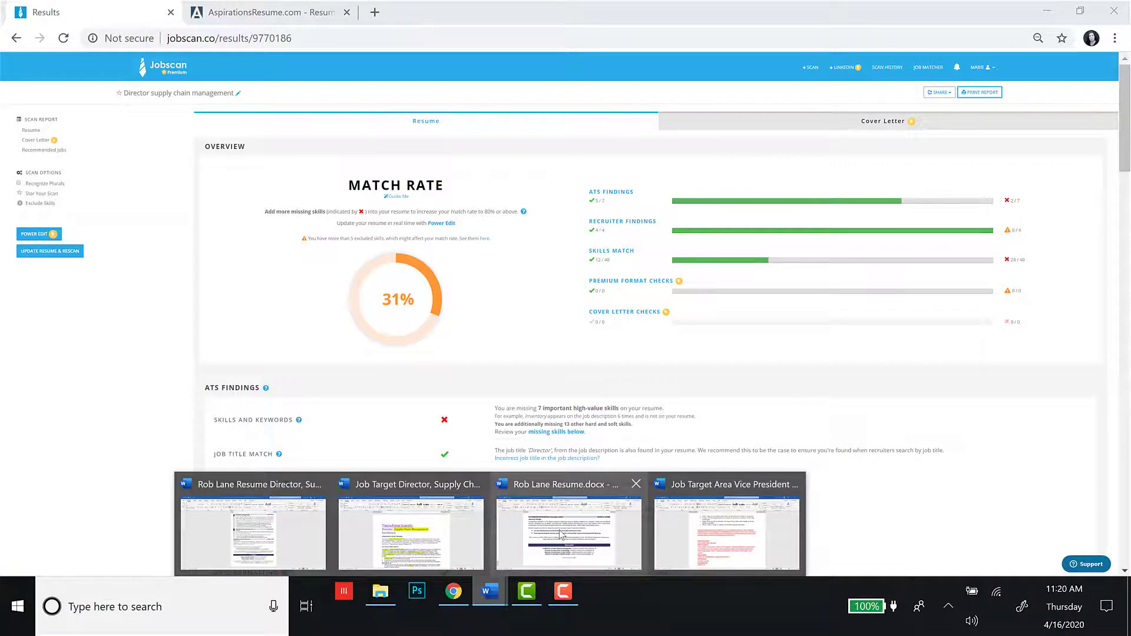
pyautogui.click(456, 537)
pyautogui.hotkey('ctrl', 'a')
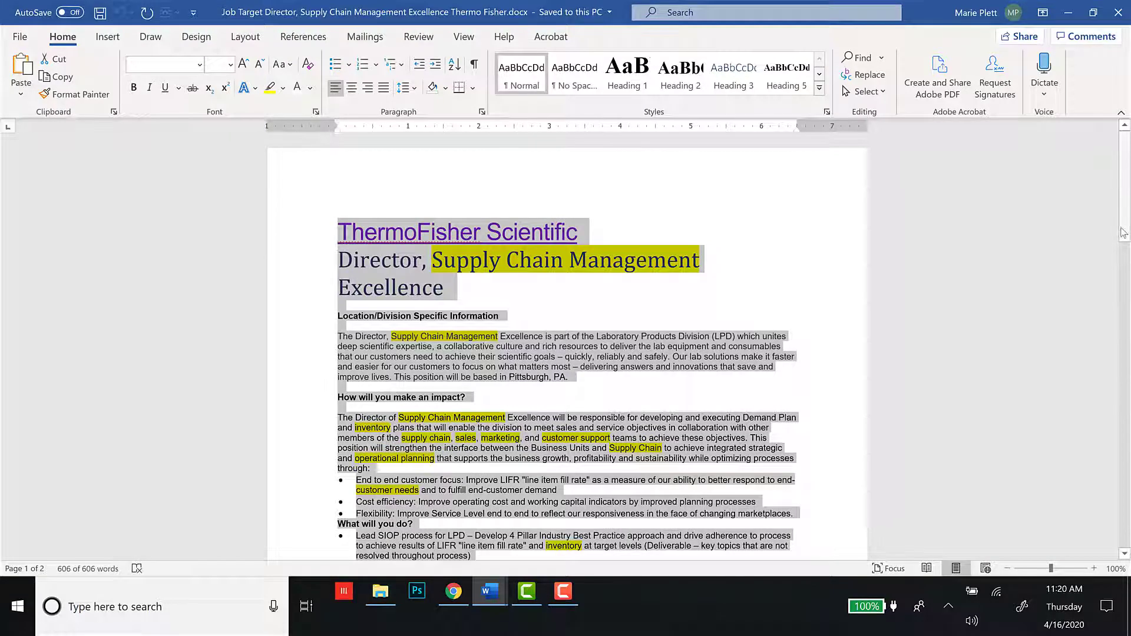
pyautogui.click(490, 592)
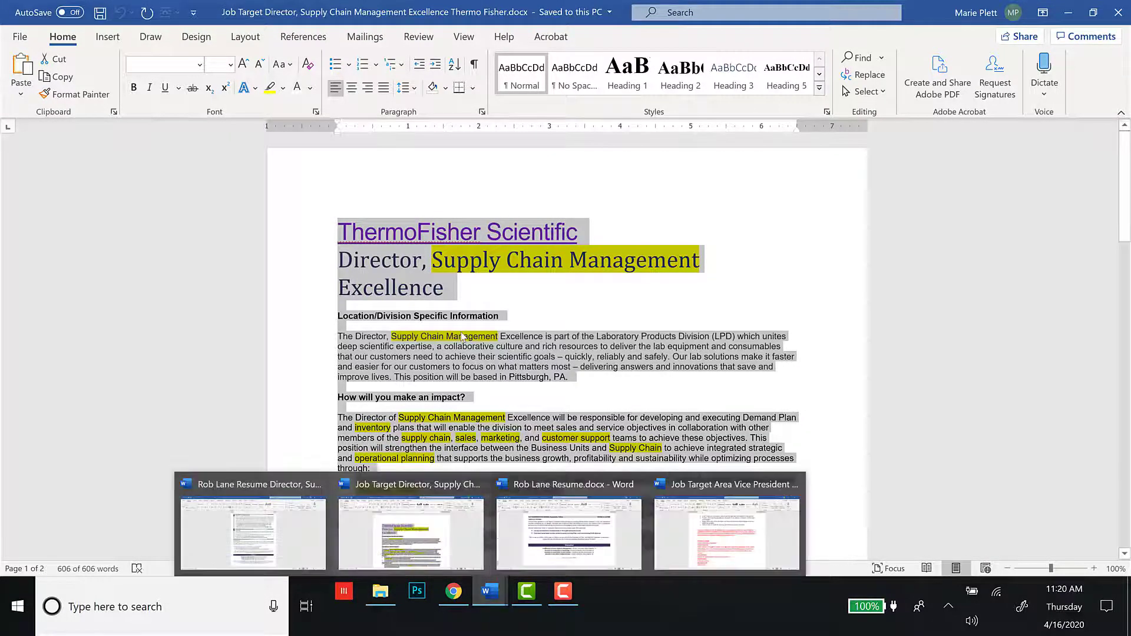
pyautogui.click(461, 337)
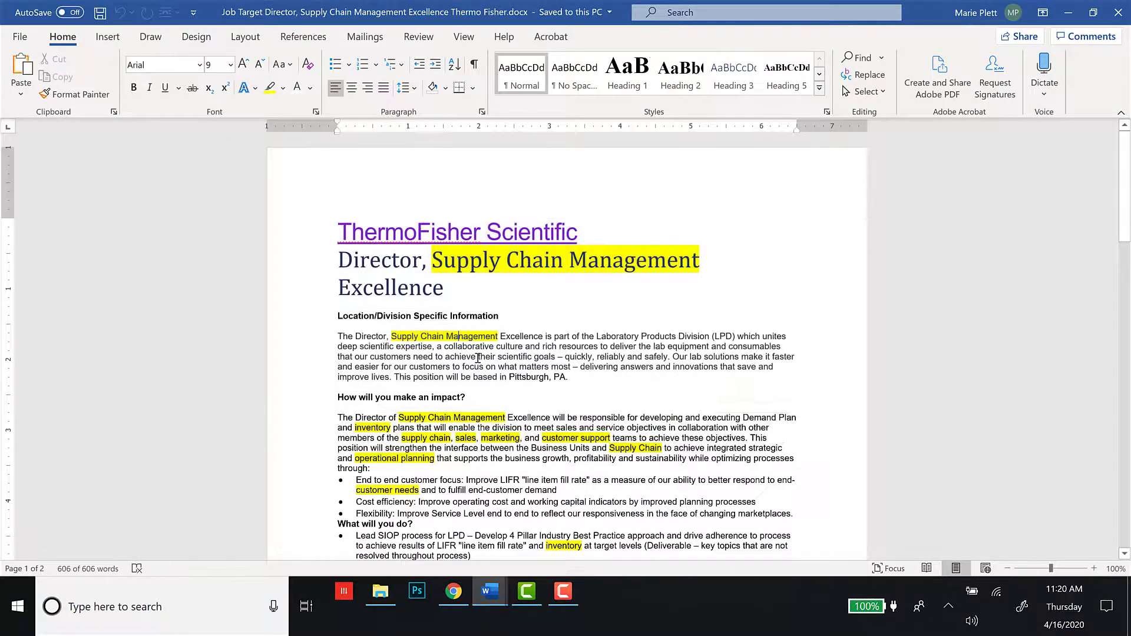
# View the Johnson & Johnson Area Vice President job description from its beginning and return to the Jobscan results in Chrome.
pyautogui.click(490, 597)
pyautogui.click(704, 532)
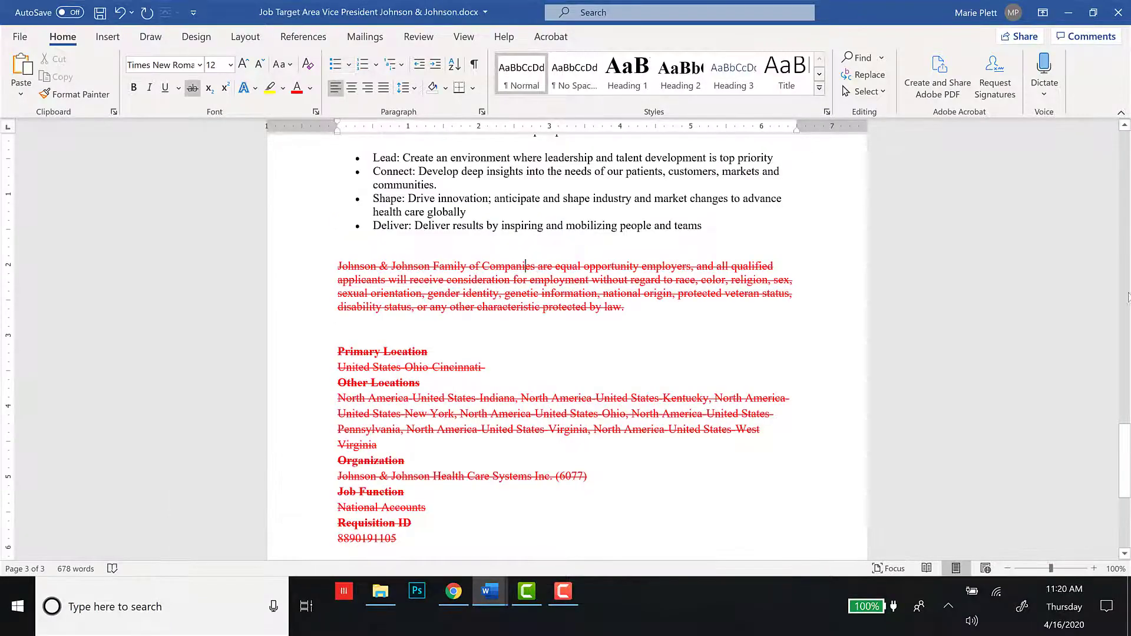
pyautogui.moveTo(1125, 461); pyautogui.dragTo(1125, 168)
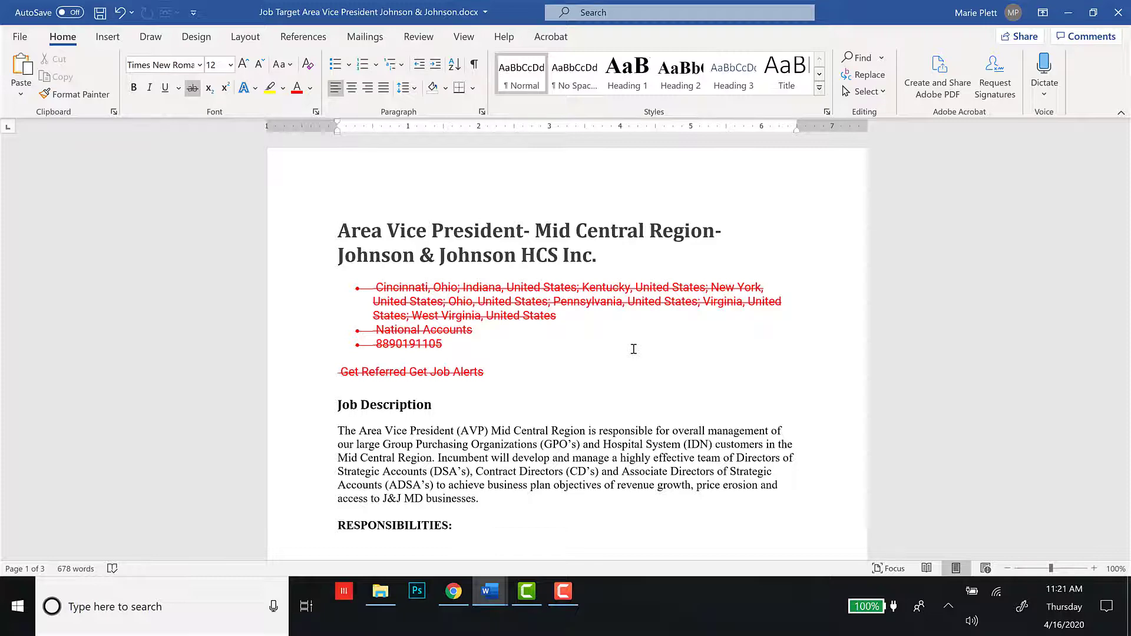
pyautogui.click(453, 591)
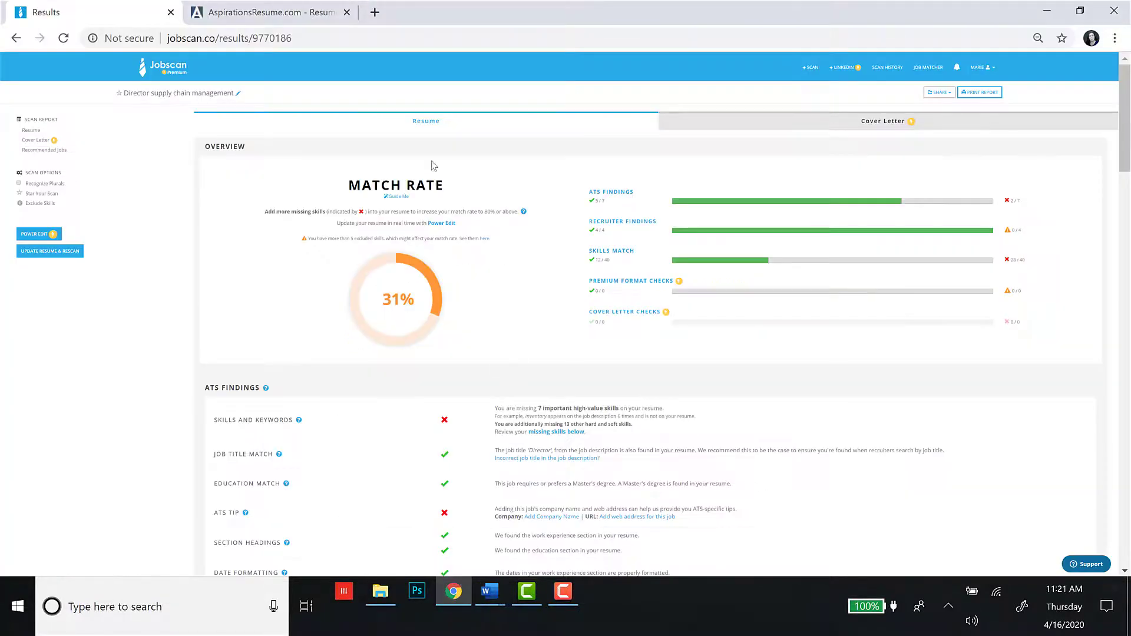
# Check the struck-through opening lines above the Johnson & Johnson Job Description section in Word, then switch back to the scan results.
pyautogui.click(563, 592)
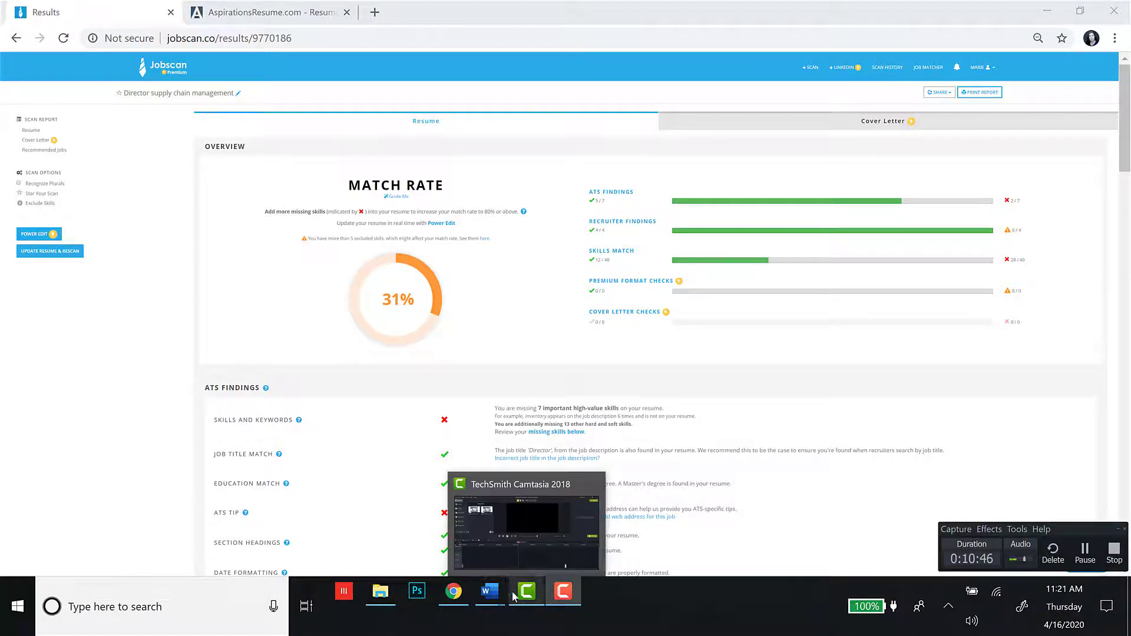
pyautogui.moveTo(491, 591)
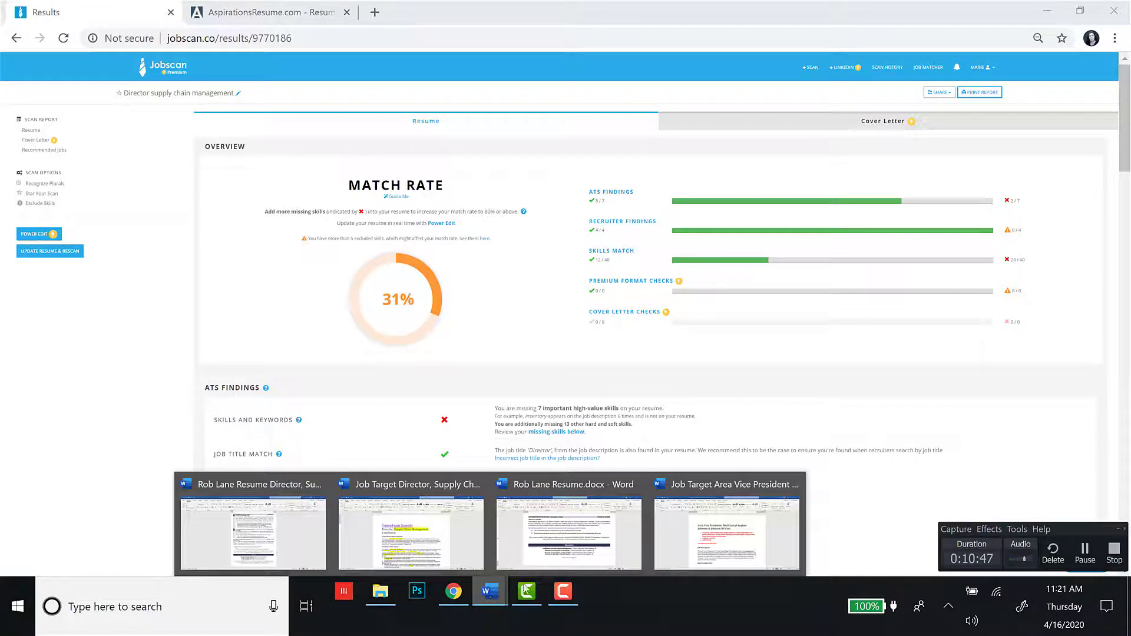
pyautogui.click(708, 521)
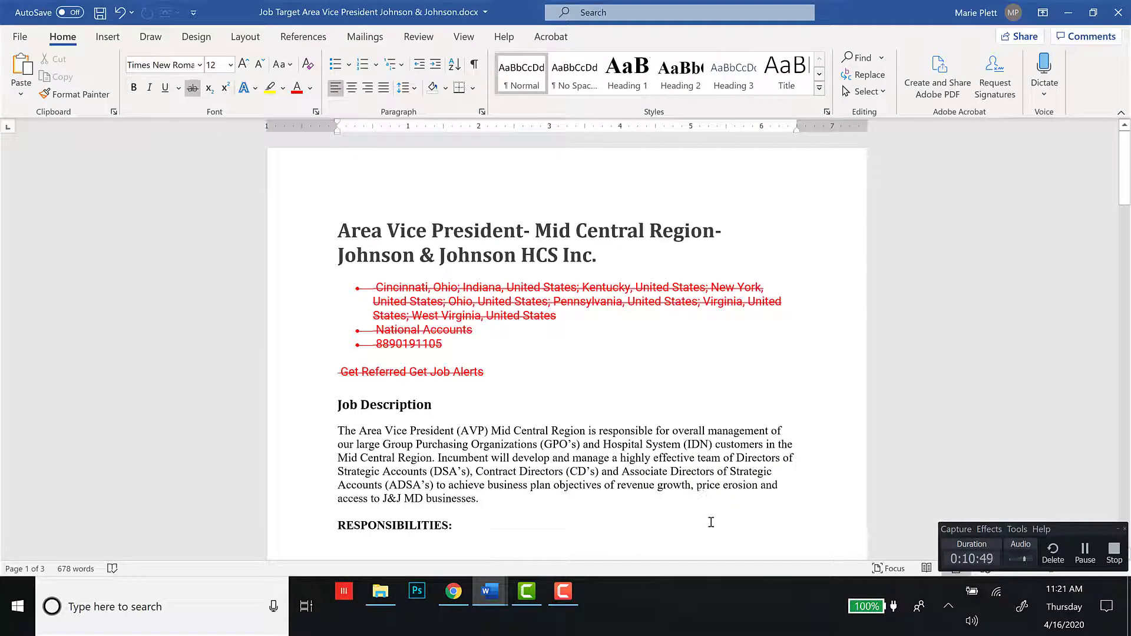
pyautogui.click(1117, 531)
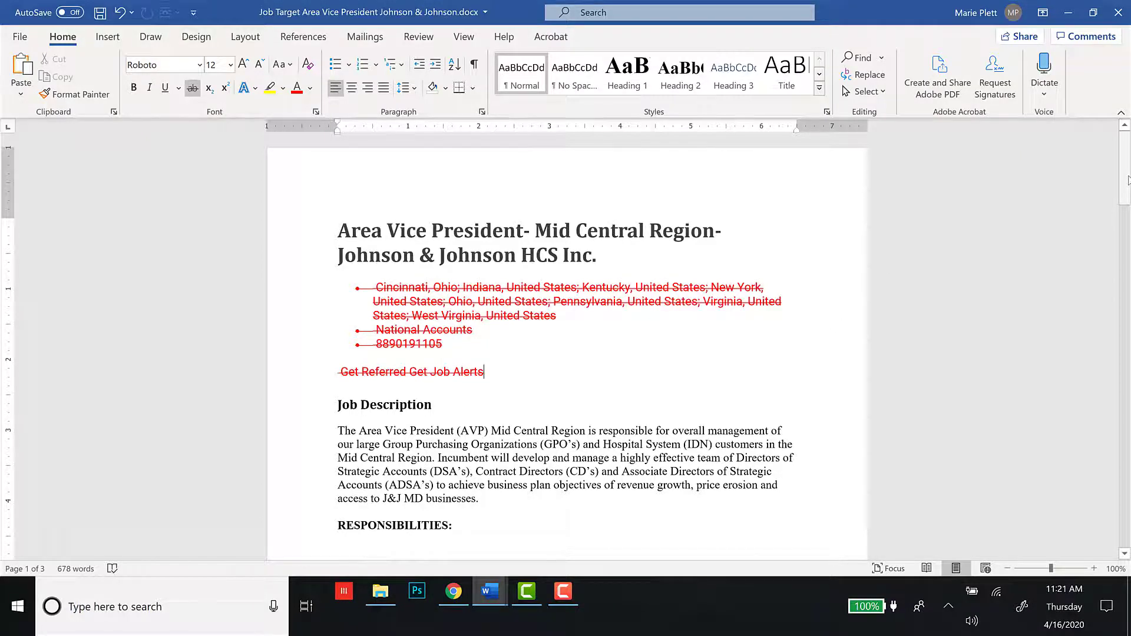
pyautogui.scroll(-1, 1120, 182)
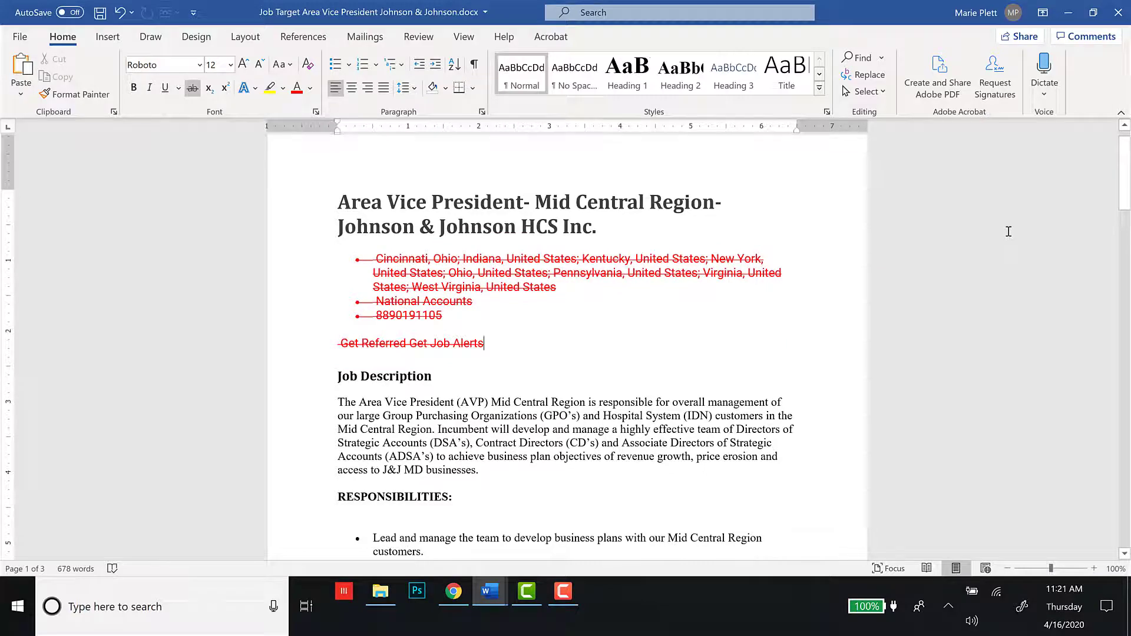
pyautogui.click(453, 591)
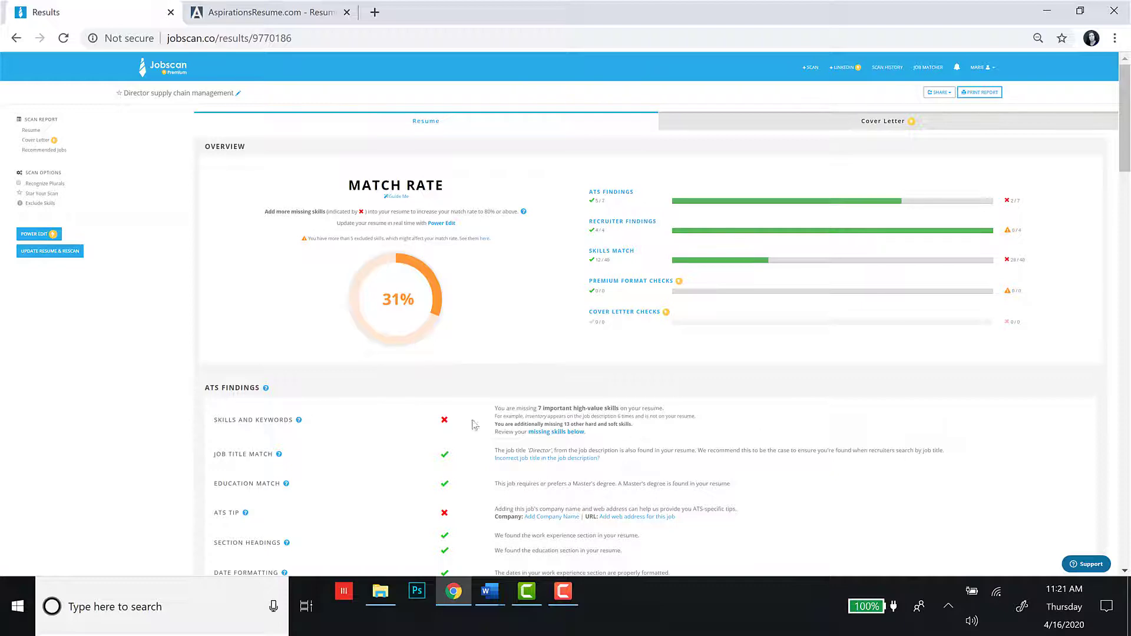
# Examine the Johnson & Johnson posting's responsibilities and its struck-through equal opportunity, location, organization and requisition text.
pyautogui.click(493, 591)
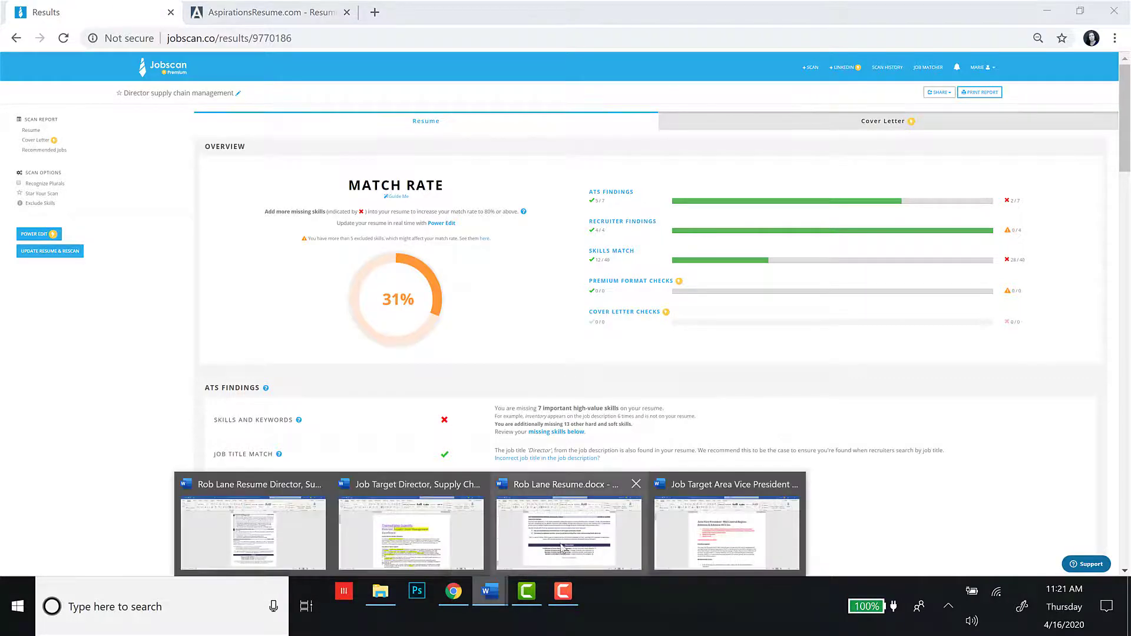
pyautogui.click(716, 537)
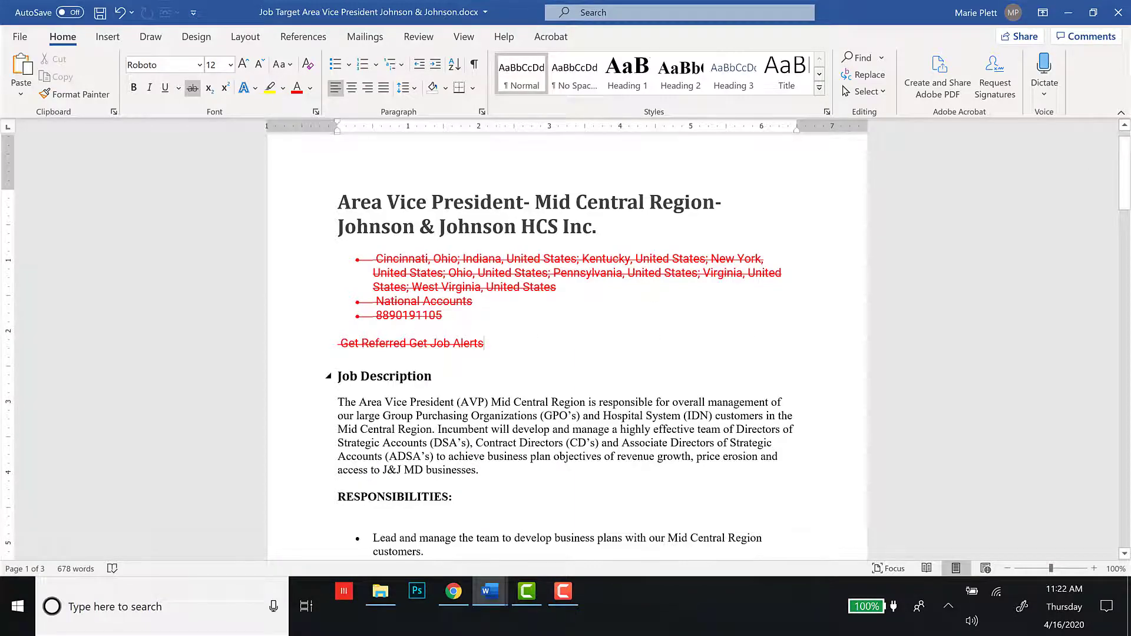
pyautogui.moveTo(1126, 187); pyautogui.dragTo(1126, 228)
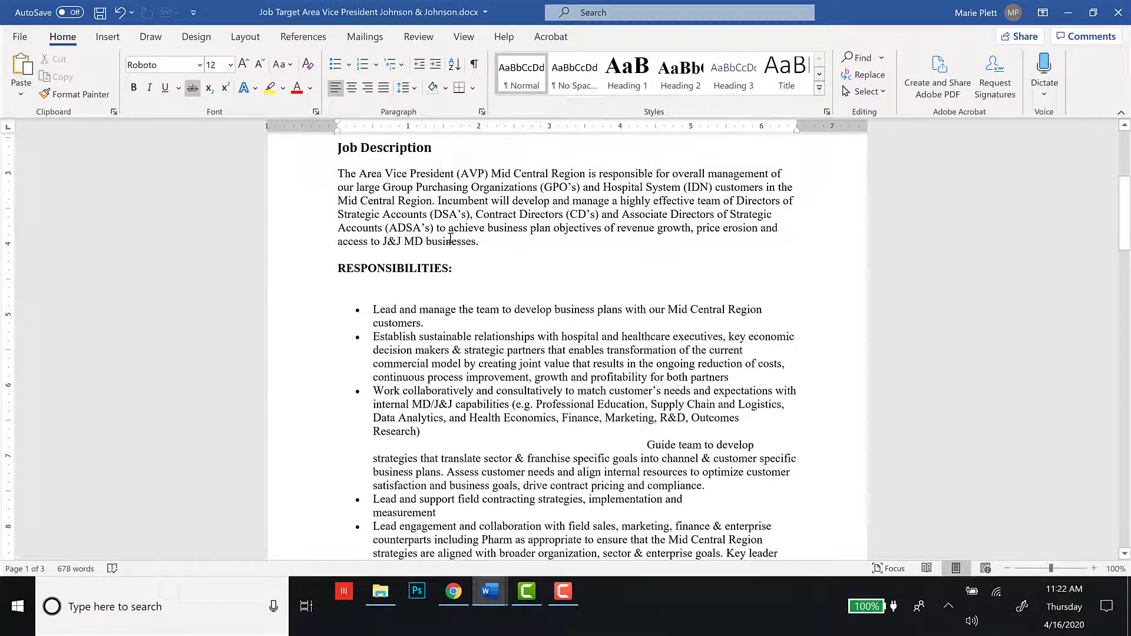
pyautogui.moveTo(1119, 253); pyautogui.dragTo(1110, 471)
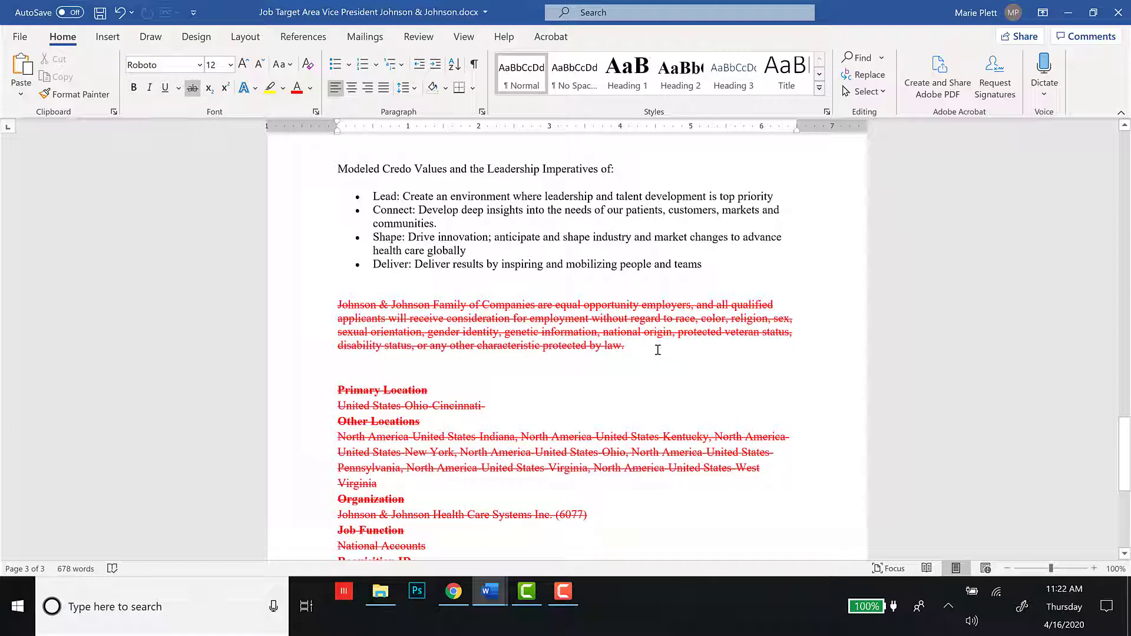
pyautogui.moveTo(658, 350); pyautogui.dragTo(392, 305)
pyautogui.click(399, 345)
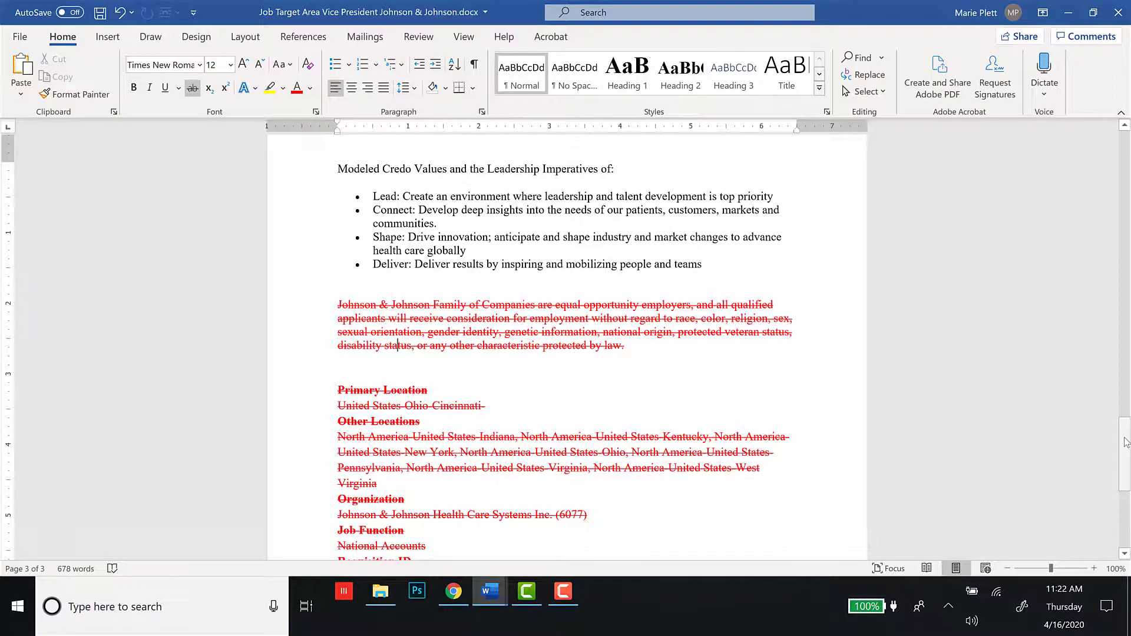
pyautogui.moveTo(1126, 441); pyautogui.dragTo(1128, 459)
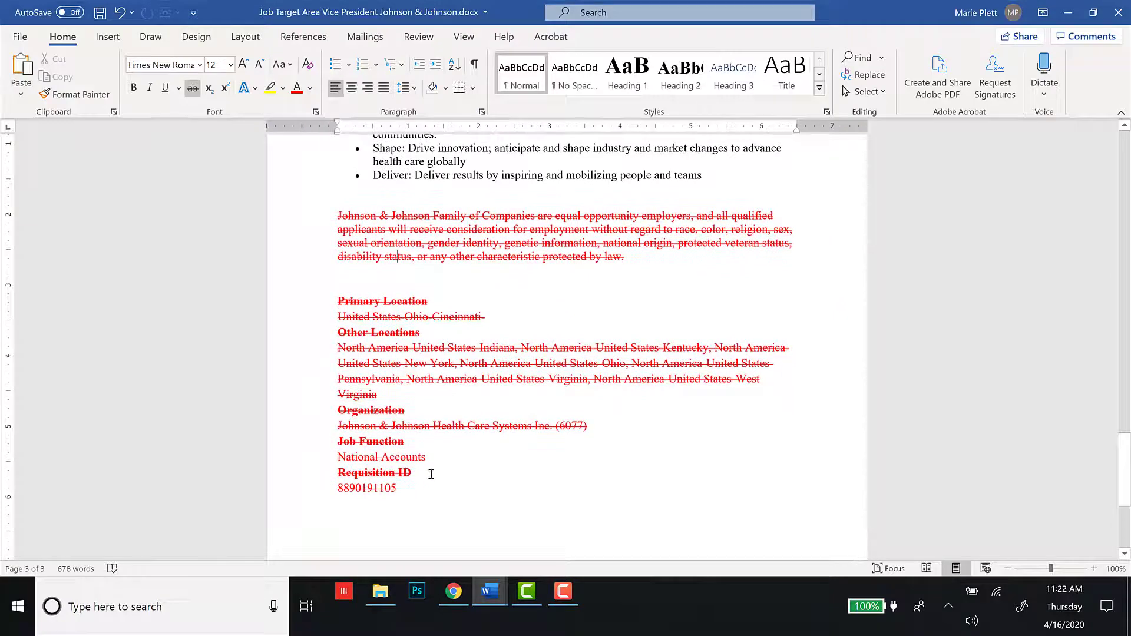
pyautogui.moveTo(1127, 487); pyautogui.dragTo(1106, 433)
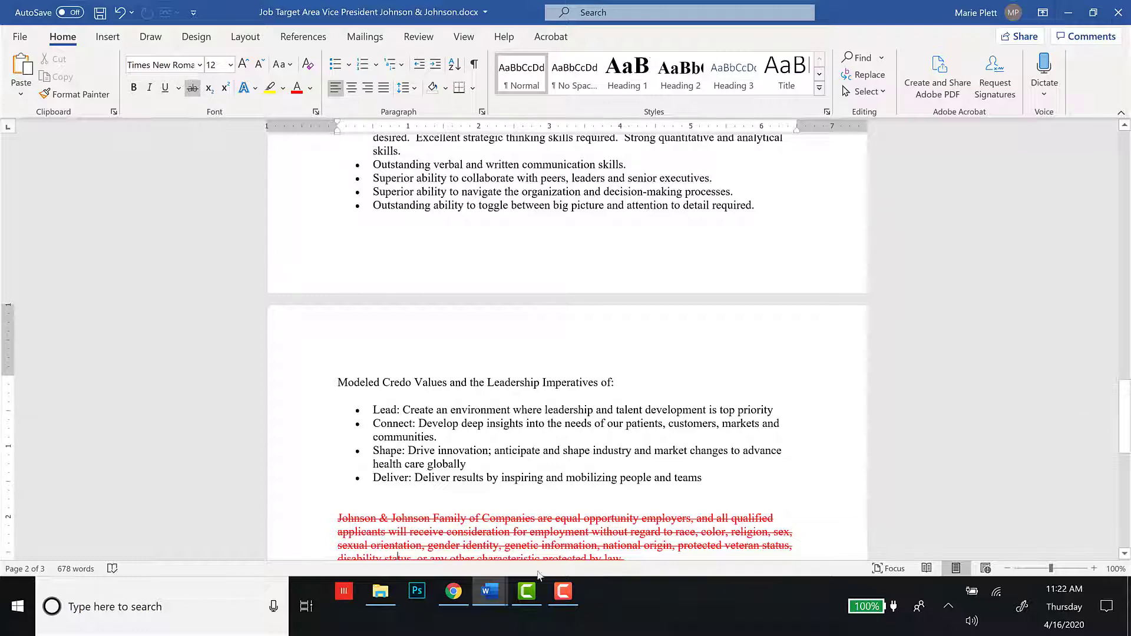
# Revisit the Jobscan match results in Chrome and view the highlighted keywords in the Thermo Fisher job description in Word.
pyautogui.click(451, 593)
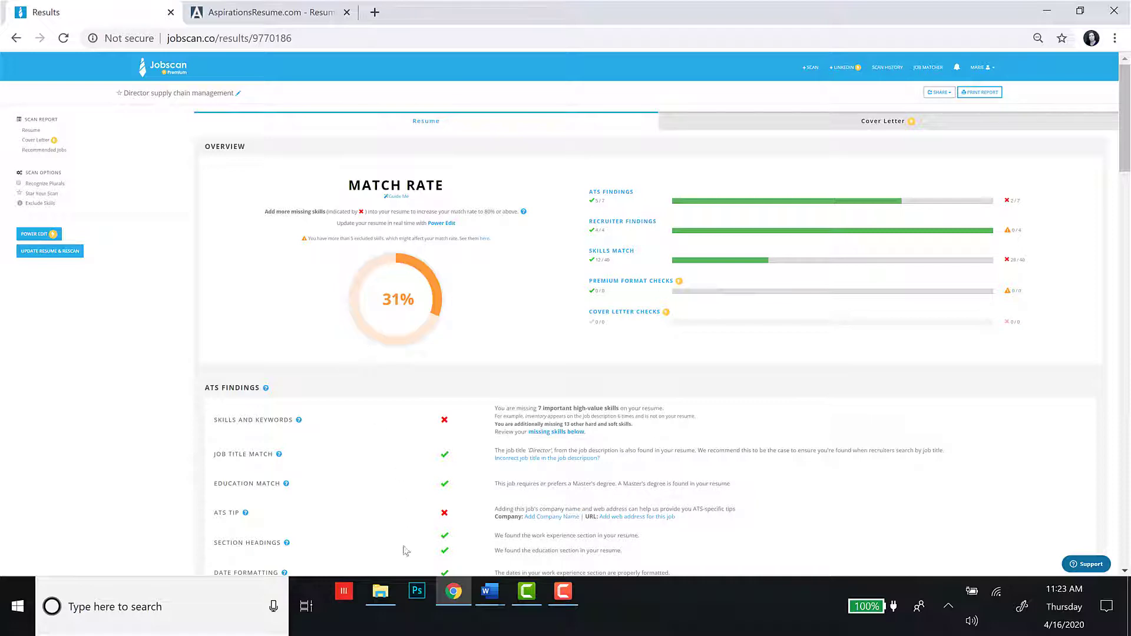
pyautogui.click(490, 591)
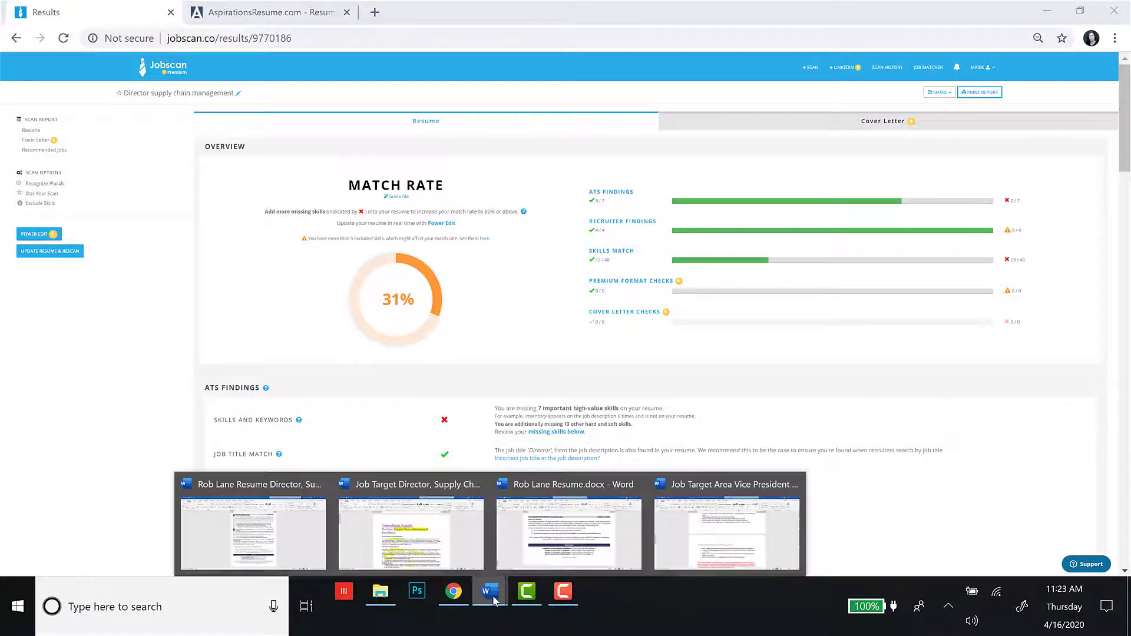
pyautogui.click(432, 536)
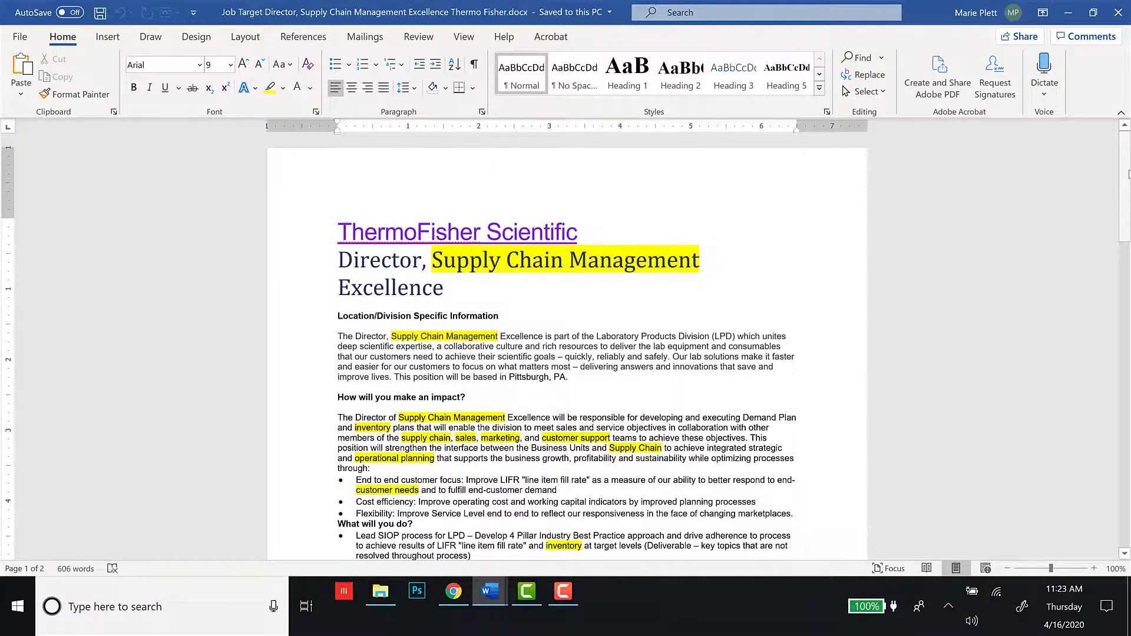
pyautogui.moveTo(1125, 181); pyautogui.dragTo(1090, 358)
pyautogui.moveTo(1083, 248); pyautogui.dragTo(1087, 171)
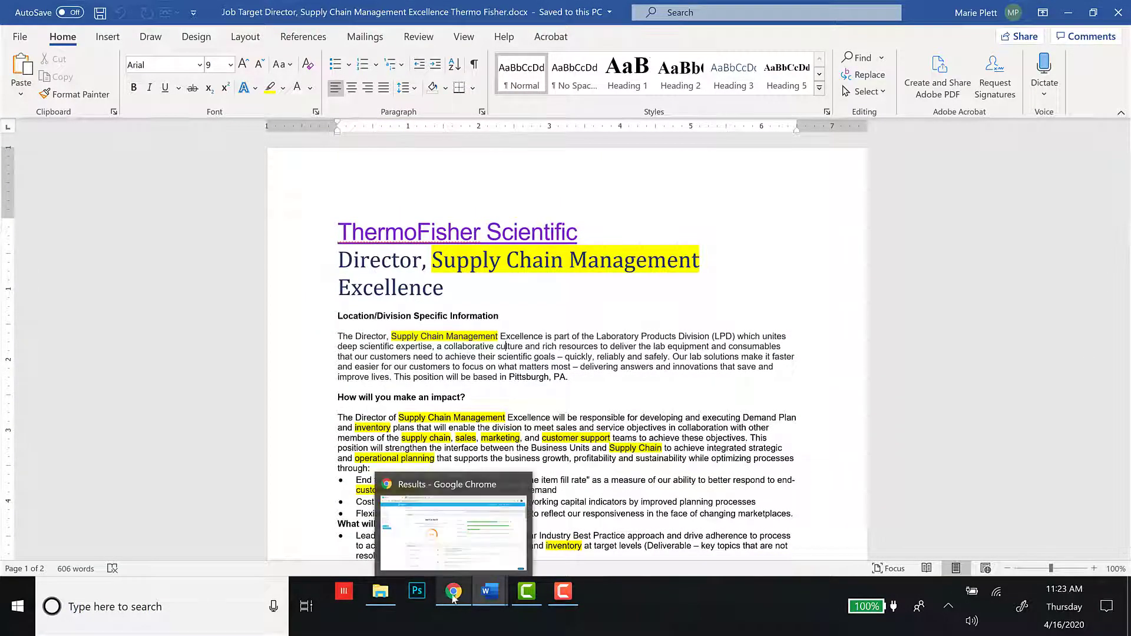
# View the tailored Thermo Fisher resume in Word from its beginning, examining the Director of Supply Chain Management Excellence headline and Top Skills.
pyautogui.moveTo(489, 594)
pyautogui.click(214, 535)
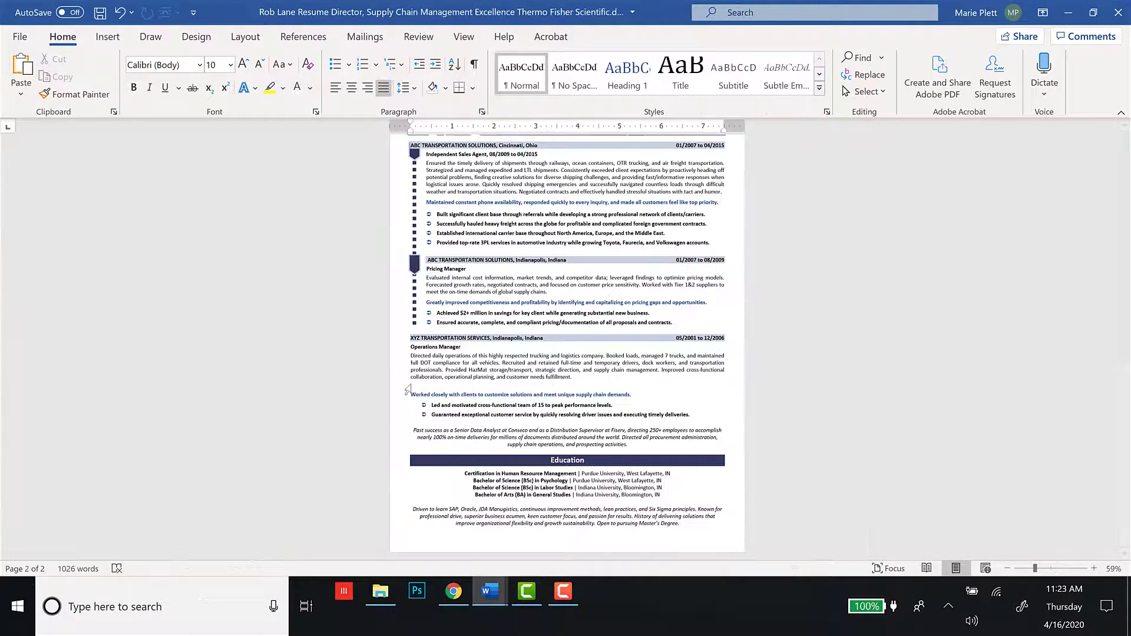
pyautogui.moveTo(1122, 394); pyautogui.dragTo(1093, 121)
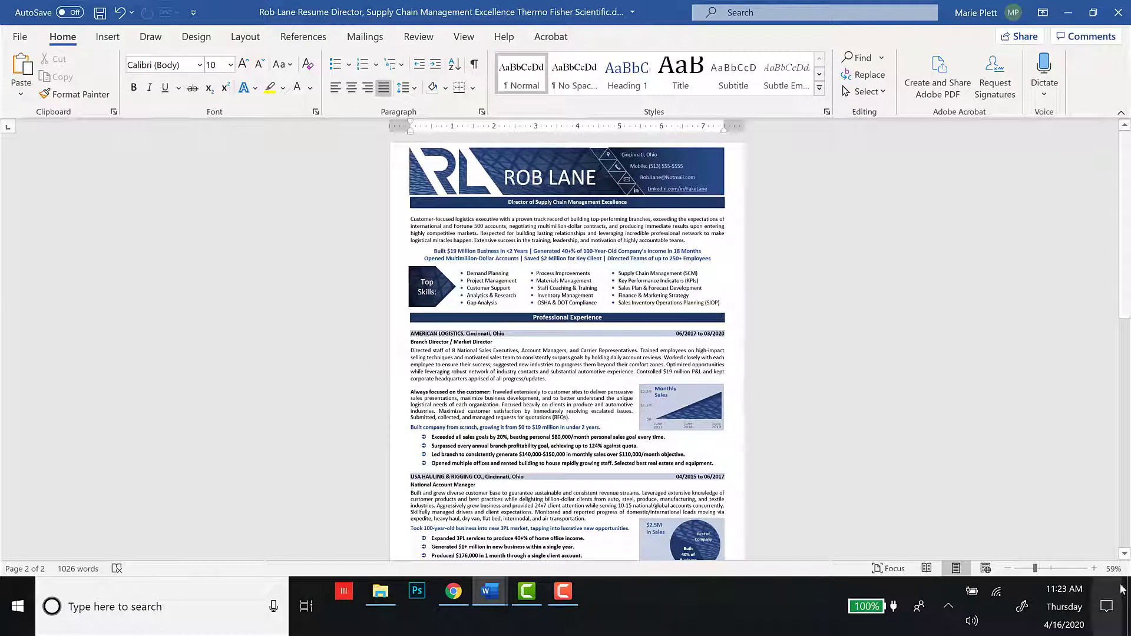
pyautogui.click(1095, 569)
pyautogui.scroll(7, 435, 253)
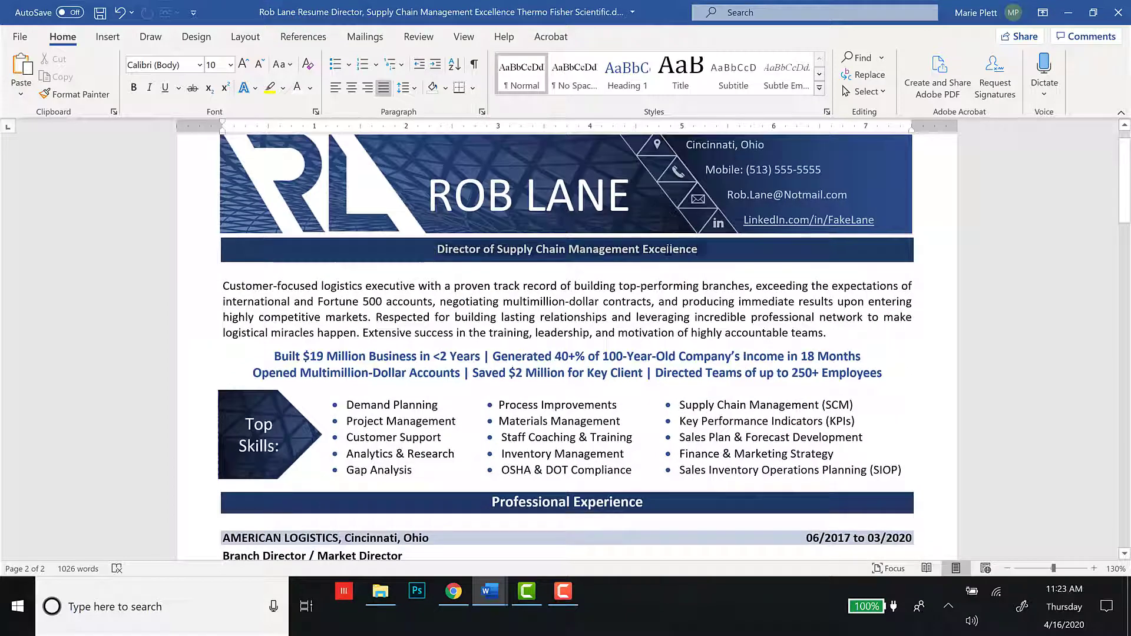
pyautogui.click(437, 249)
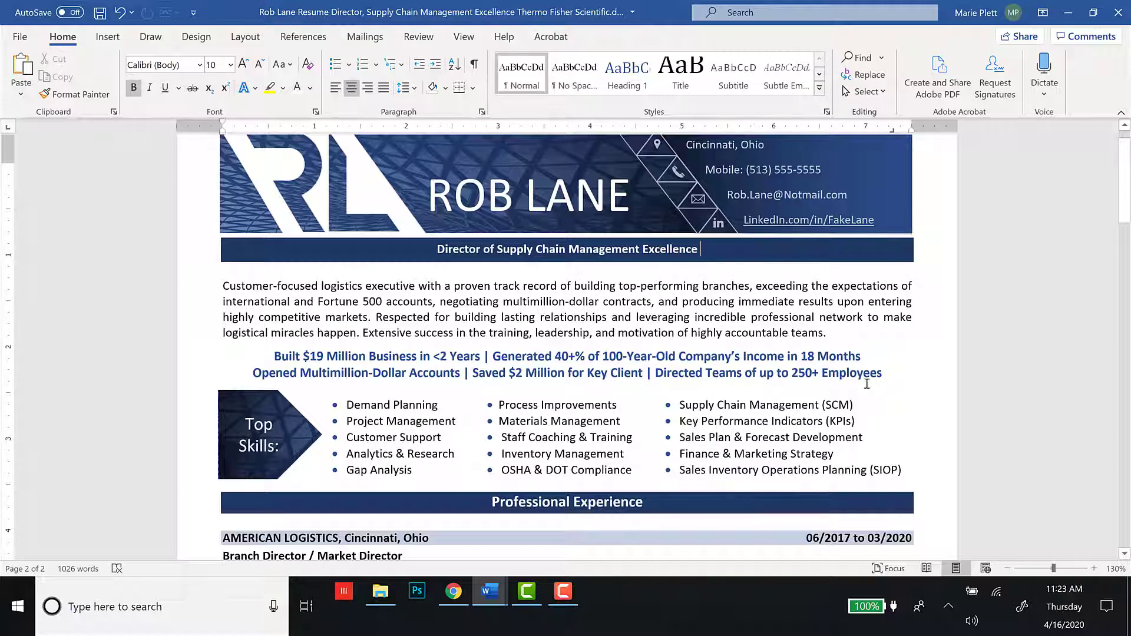
# Examine the resume's closing italic paragraph beneath Education for the added software, improvement-method and degree keywords.
pyautogui.moveTo(1127, 189); pyautogui.dragTo(1125, 532)
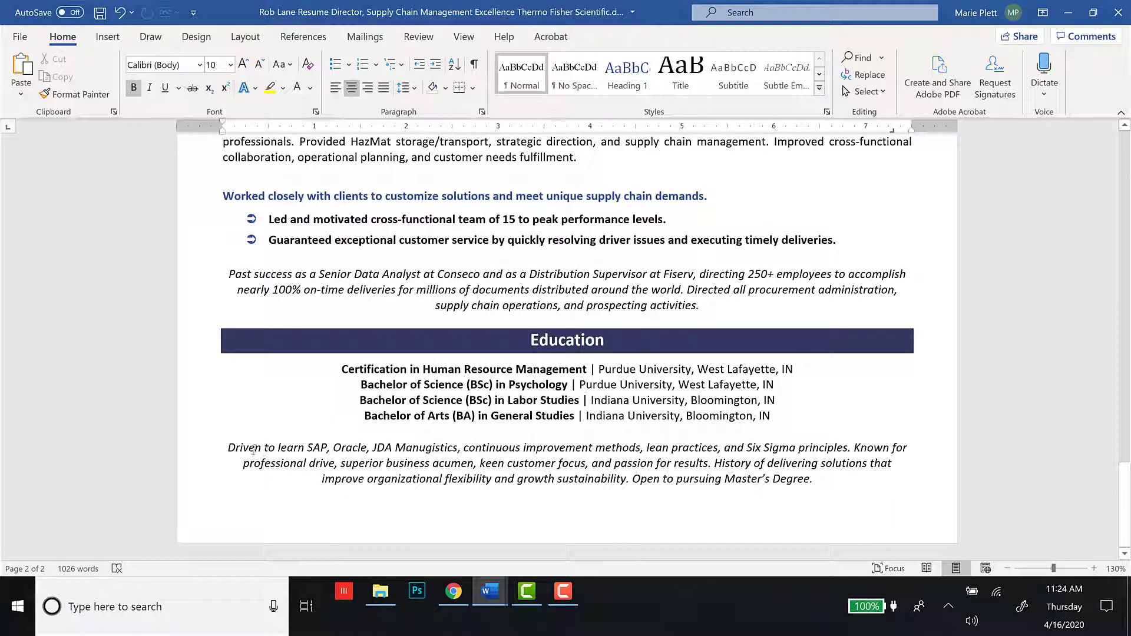
pyautogui.moveTo(250, 448); pyautogui.dragTo(853, 449)
pyautogui.moveTo(632, 479); pyautogui.dragTo(386, 464)
pyautogui.click(807, 479)
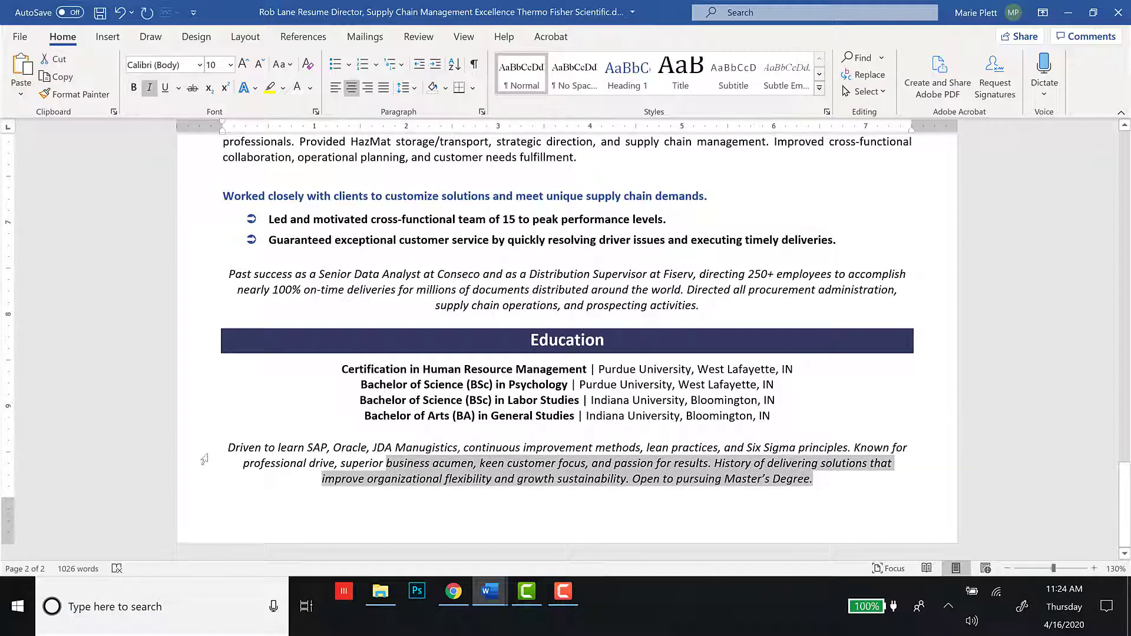
pyautogui.moveTo(223, 451); pyautogui.dragTo(377, 451)
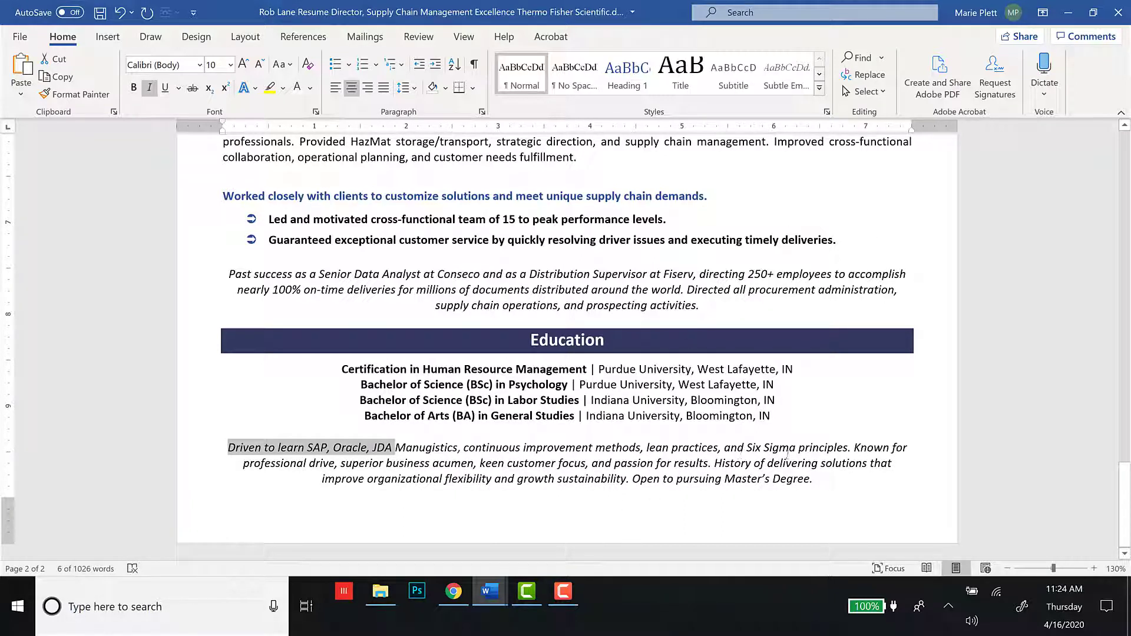
# Check the supply chain management wording in the resume's Operations Manager description.
pyautogui.moveTo(1125, 508); pyautogui.dragTo(1125, 480)
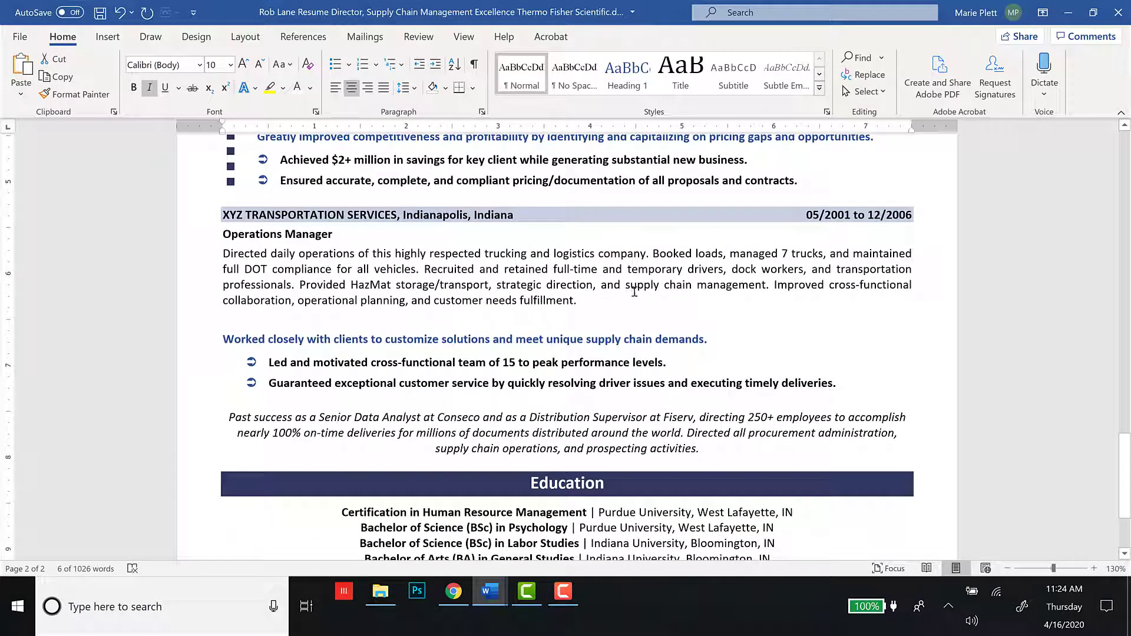
pyautogui.moveTo(626, 288); pyautogui.dragTo(731, 292)
pyautogui.click(672, 288)
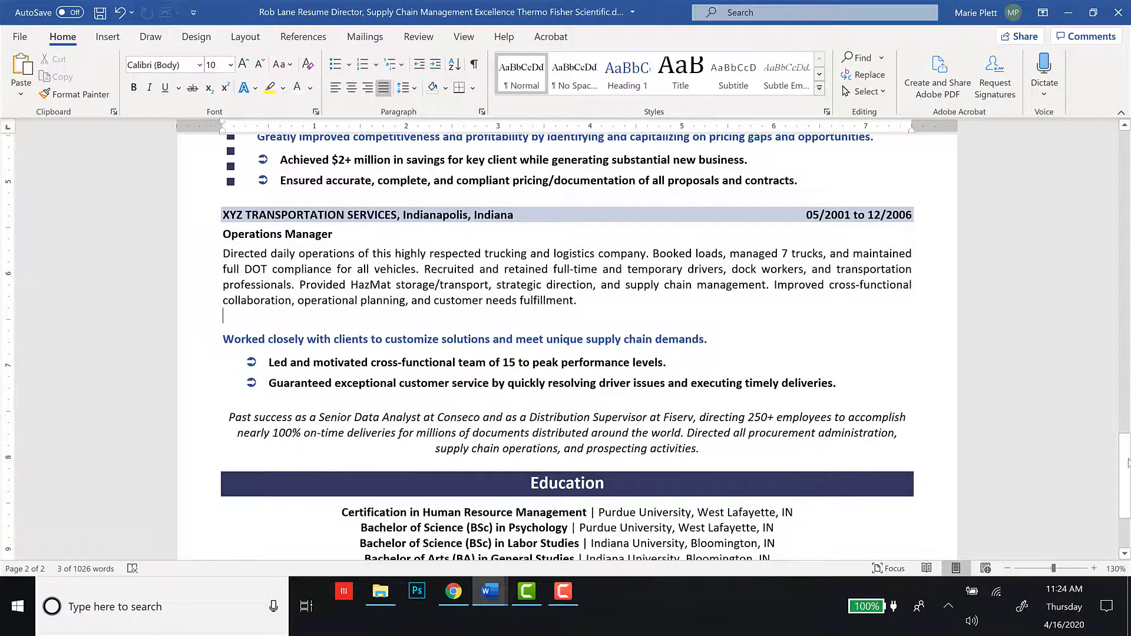
# Review the resume's work history and first page at 70% zoom.
pyautogui.moveTo(1125, 466); pyautogui.dragTo(1128, 391)
pyautogui.click(1008, 569)
pyautogui.click(1007, 569)
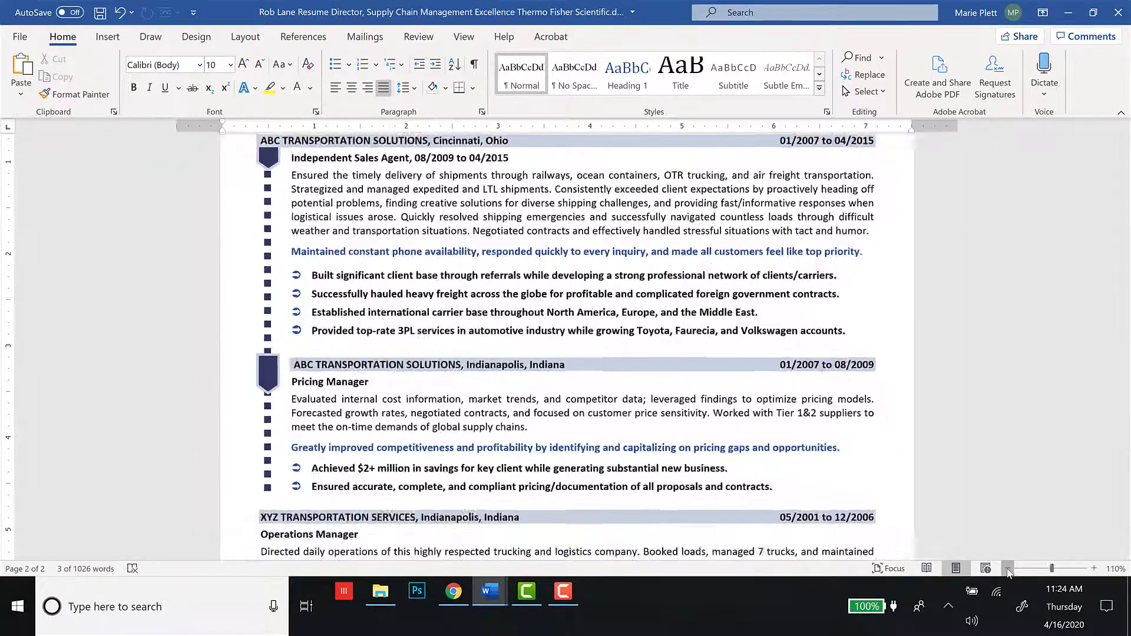
pyautogui.click(1008, 569)
pyautogui.click(1008, 569)
pyautogui.click(1008, 569)
pyautogui.click(1008, 569)
pyautogui.moveTo(1126, 415); pyautogui.dragTo(1116, 177)
pyautogui.scroll(-4, 1106, 239)
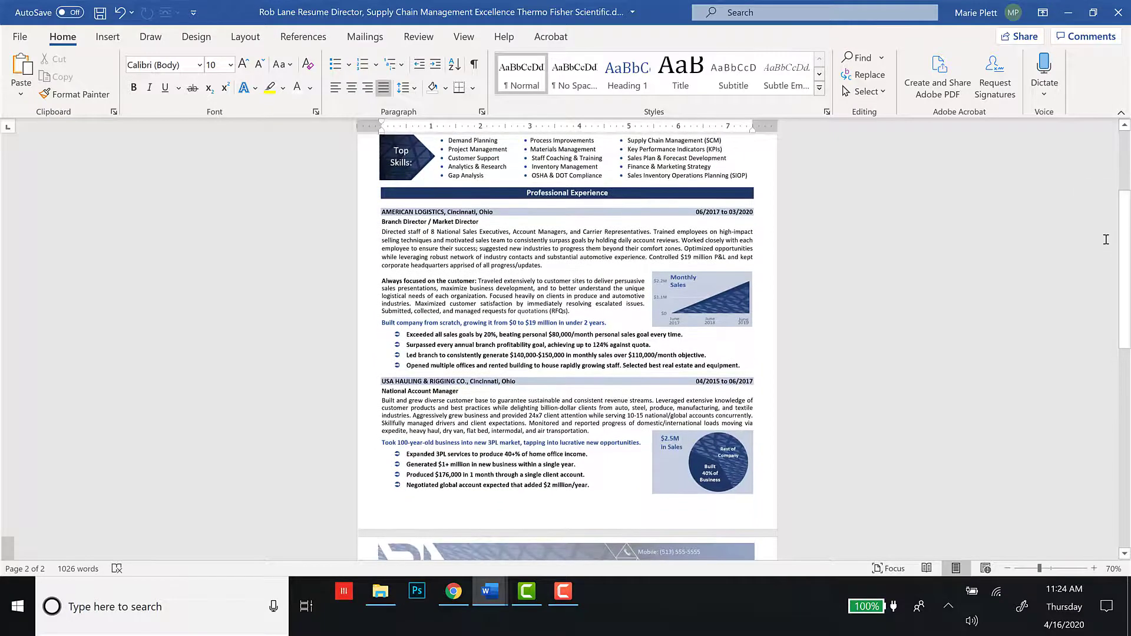
pyautogui.scroll(4, 1096, 238)
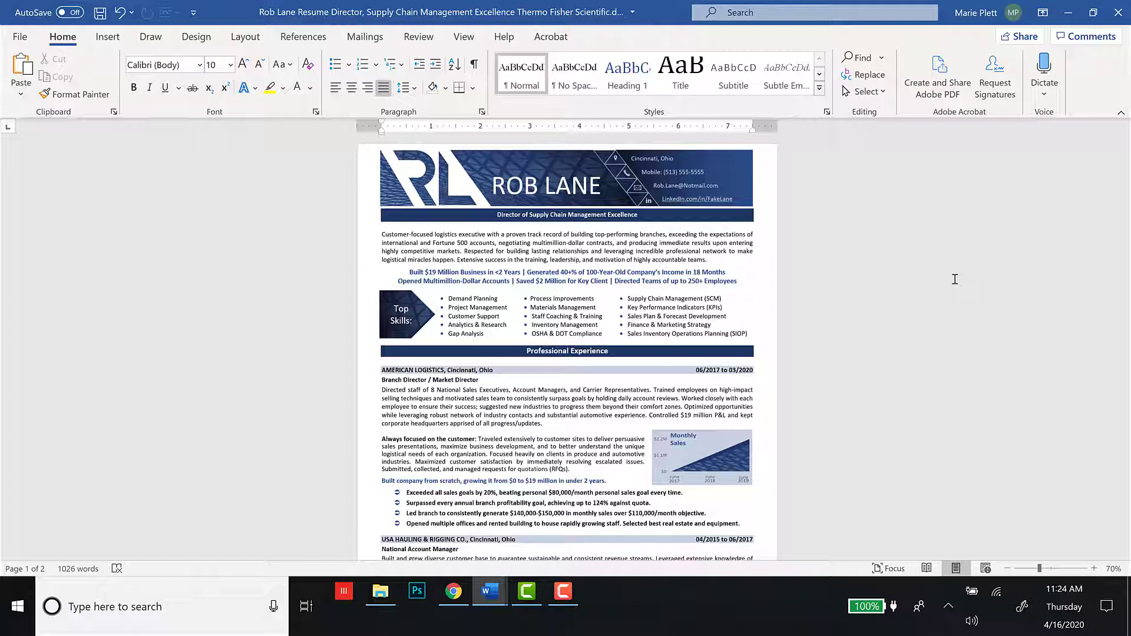
# Copy the entire tailored resume and switch to the Jobscan results in Chrome.
pyautogui.click(815, 272)
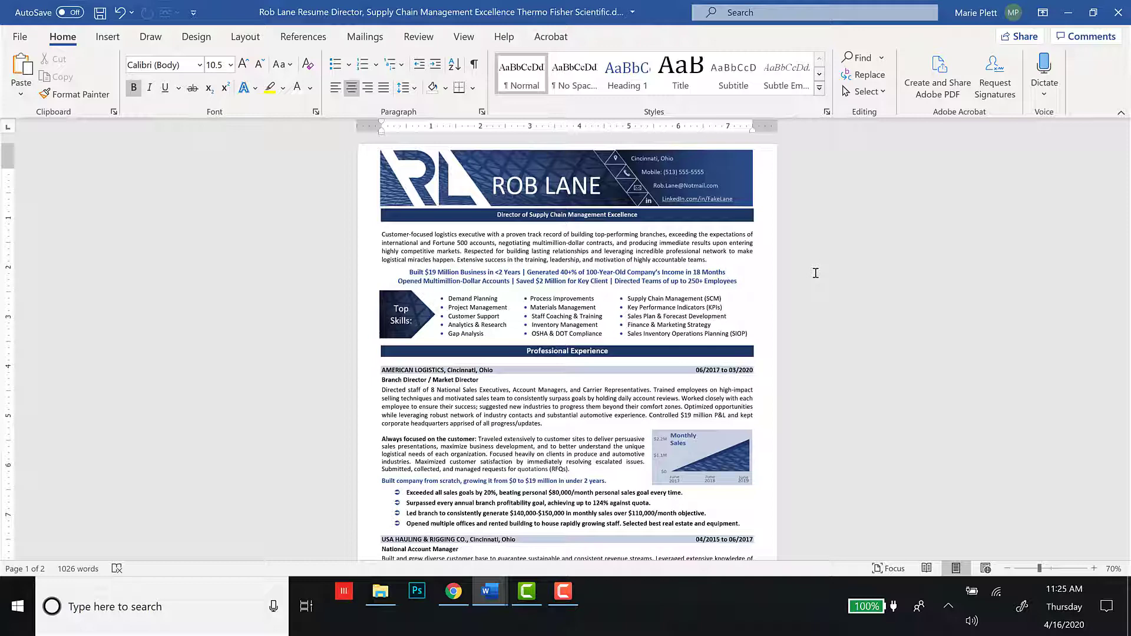
pyautogui.hotkey('ctrl', 'a')
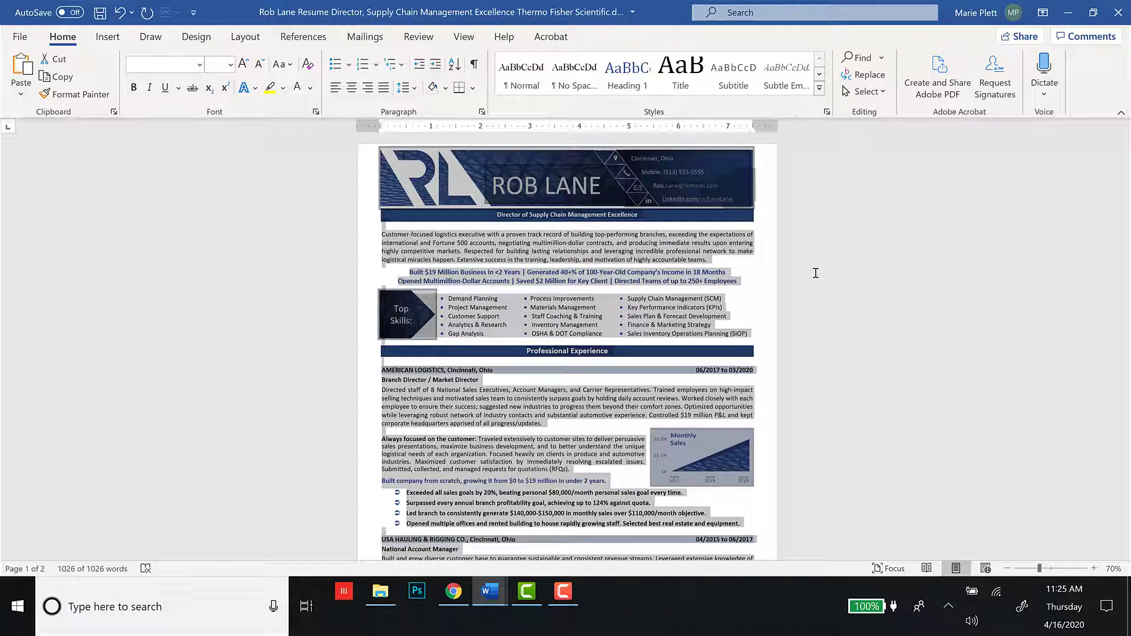
pyautogui.click(453, 591)
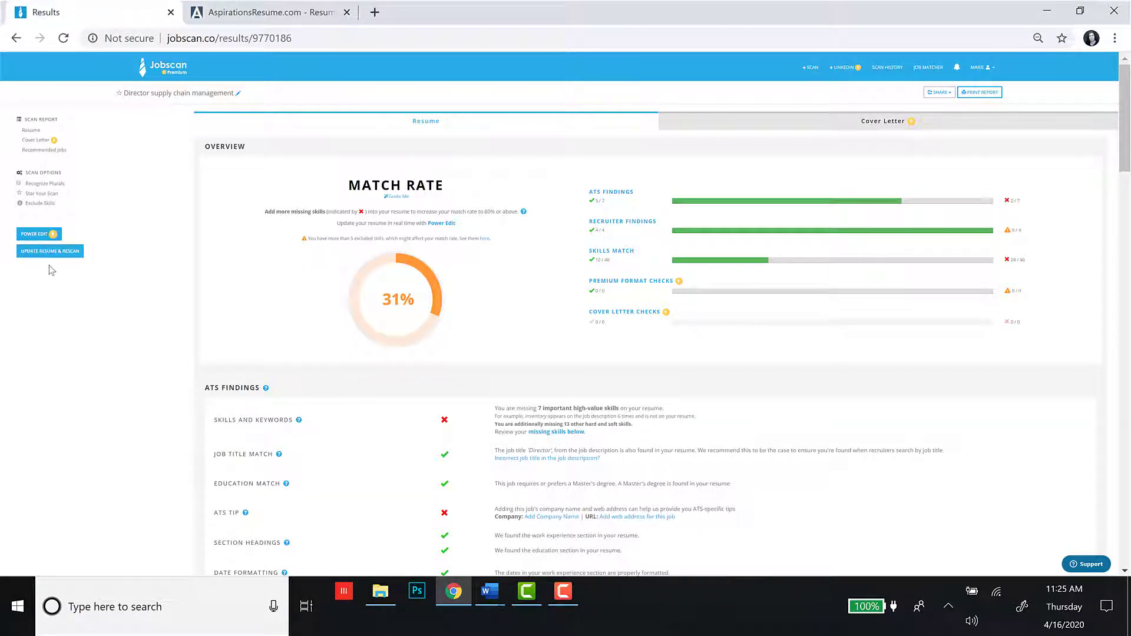
# Start a resume update and rescan in Jobscan, replacing the old resume text with the copied tailored resume.
pyautogui.scroll(5, 44, 257)
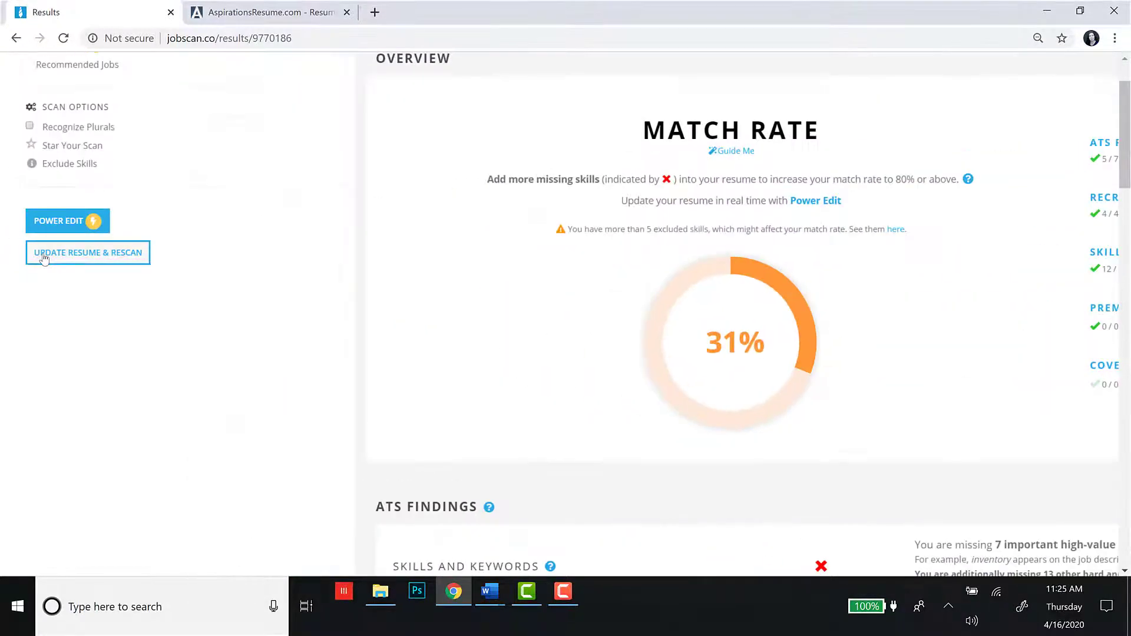
pyautogui.click(44, 258)
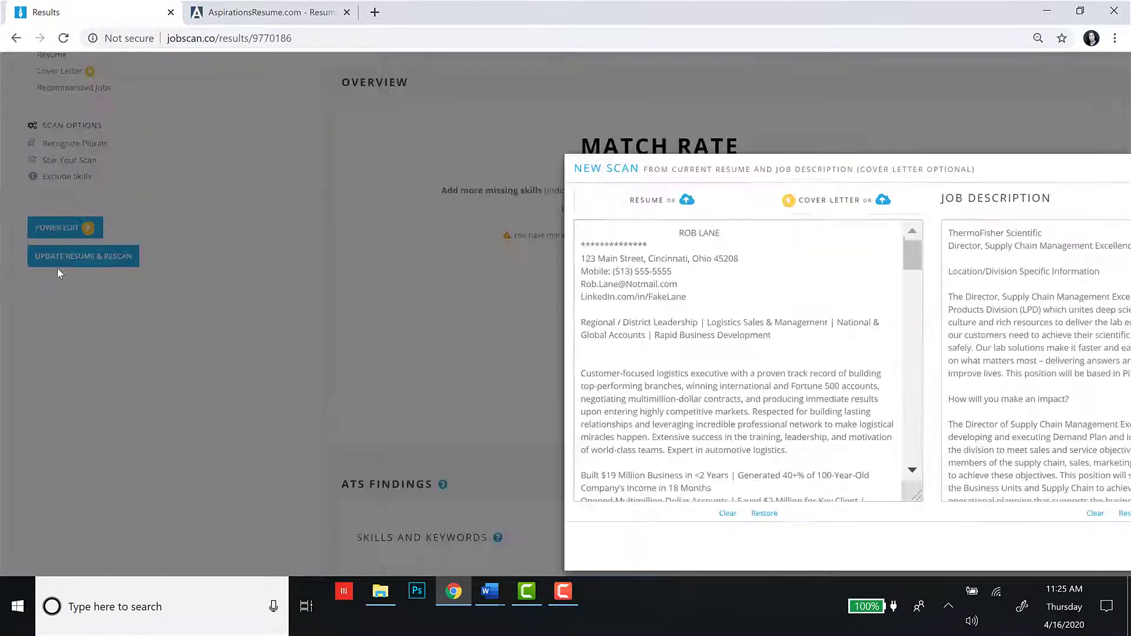
pyautogui.scroll(-5, 57, 267)
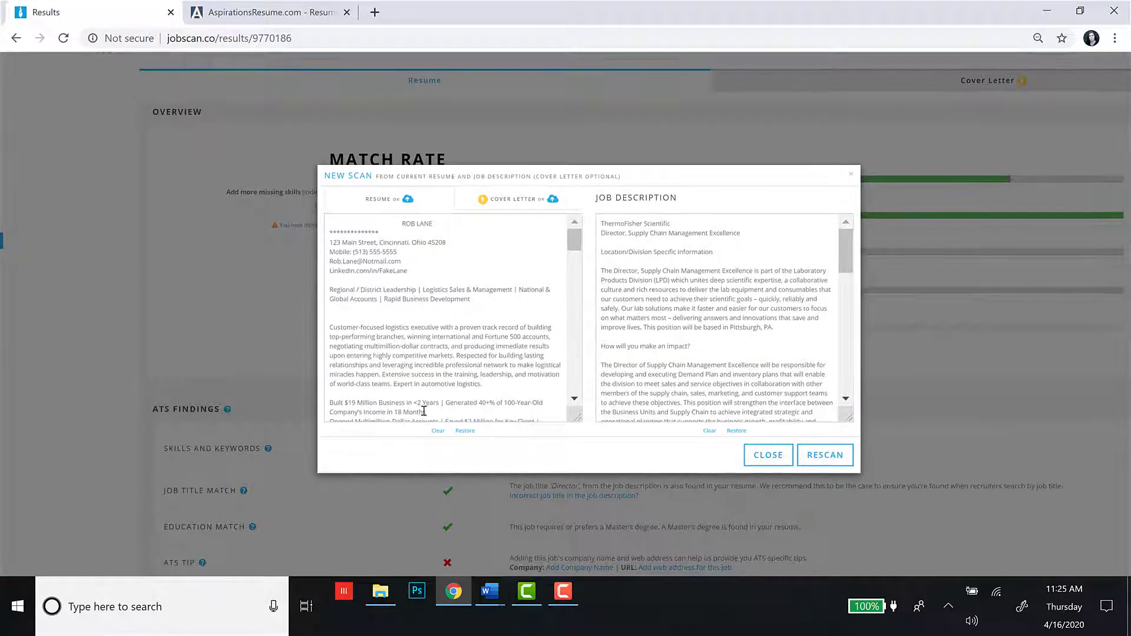
pyautogui.click(437, 431)
pyautogui.click(397, 252)
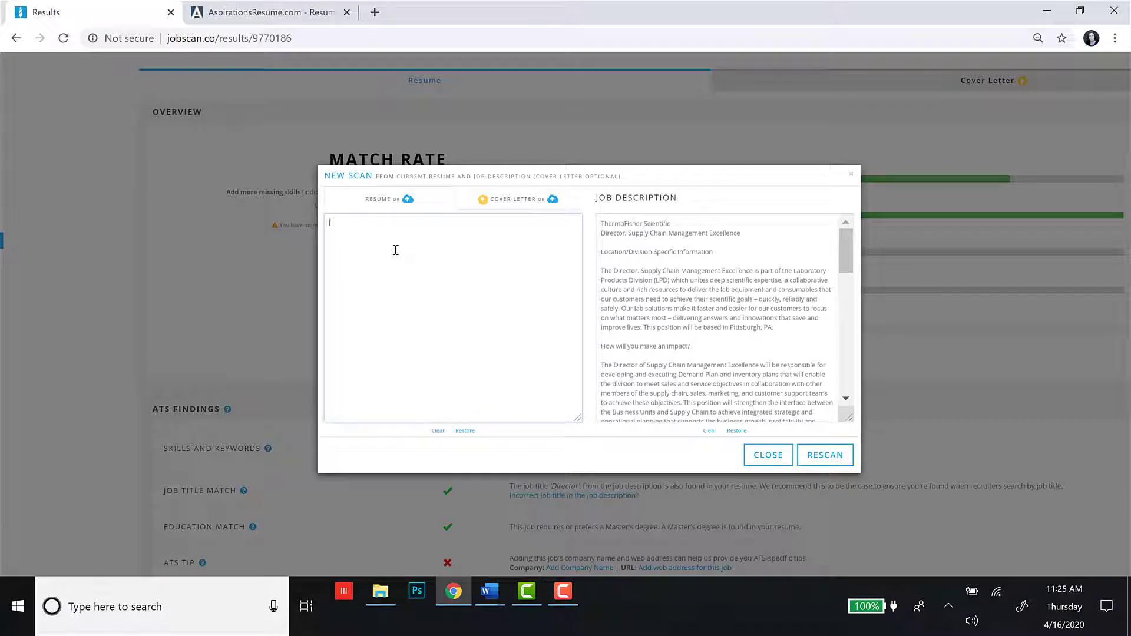
pyautogui.hotkey('ctrl', 'v')
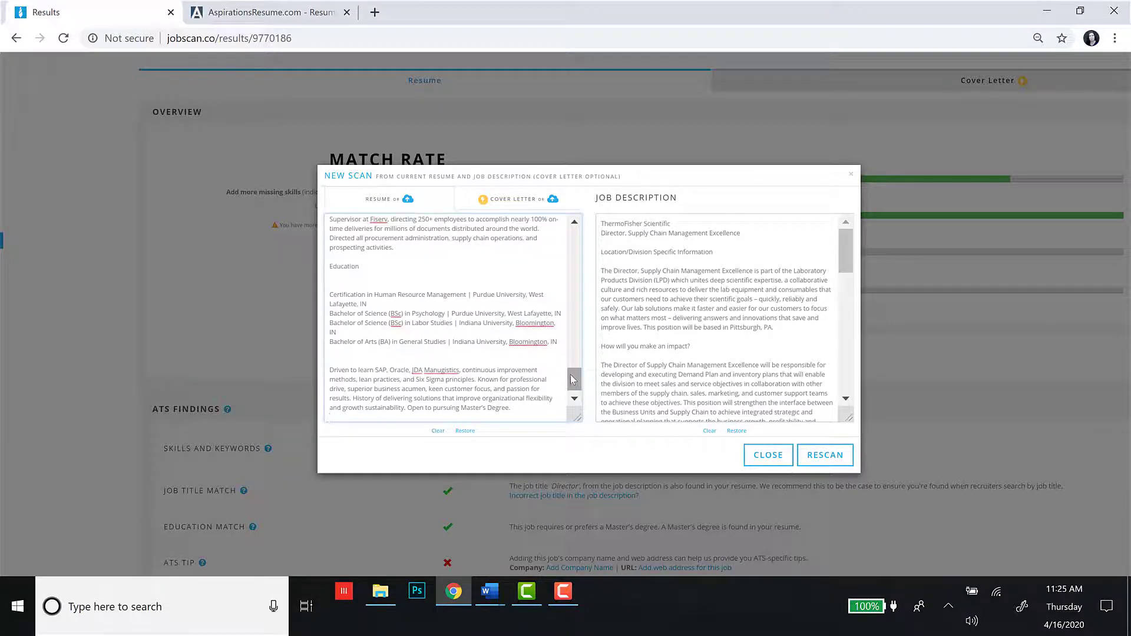
# Delete the second LinkedIn address line from the contact details in the pasted resume text.
pyautogui.moveTo(573, 380); pyautogui.dragTo(577, 236)
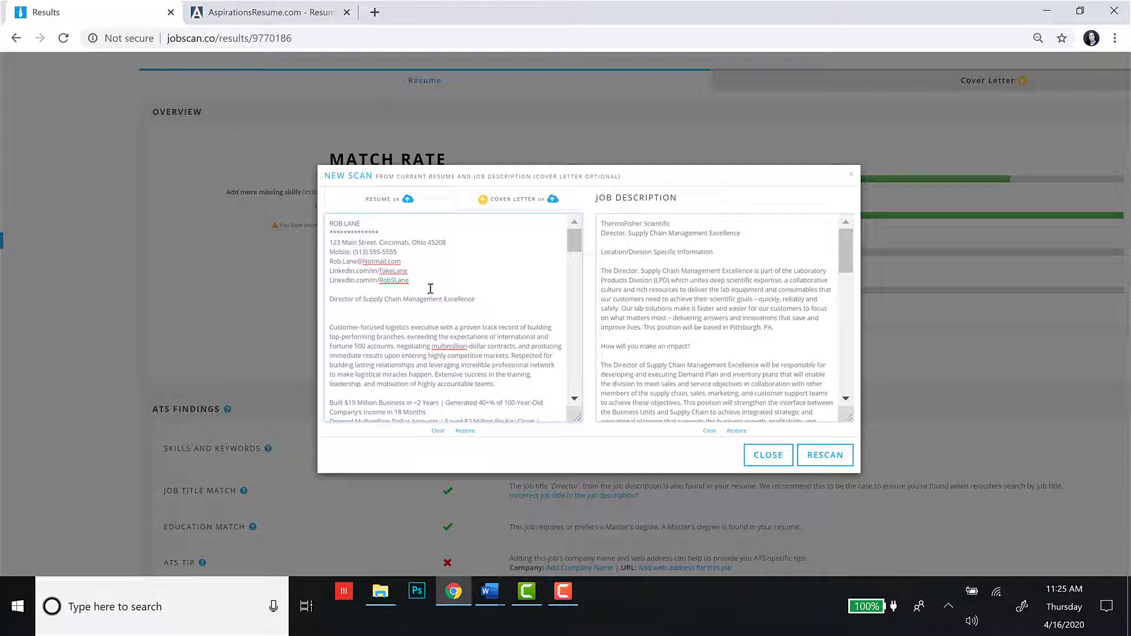
pyautogui.moveTo(410, 280); pyautogui.dragTo(325, 282)
pyautogui.press('BackSpace')
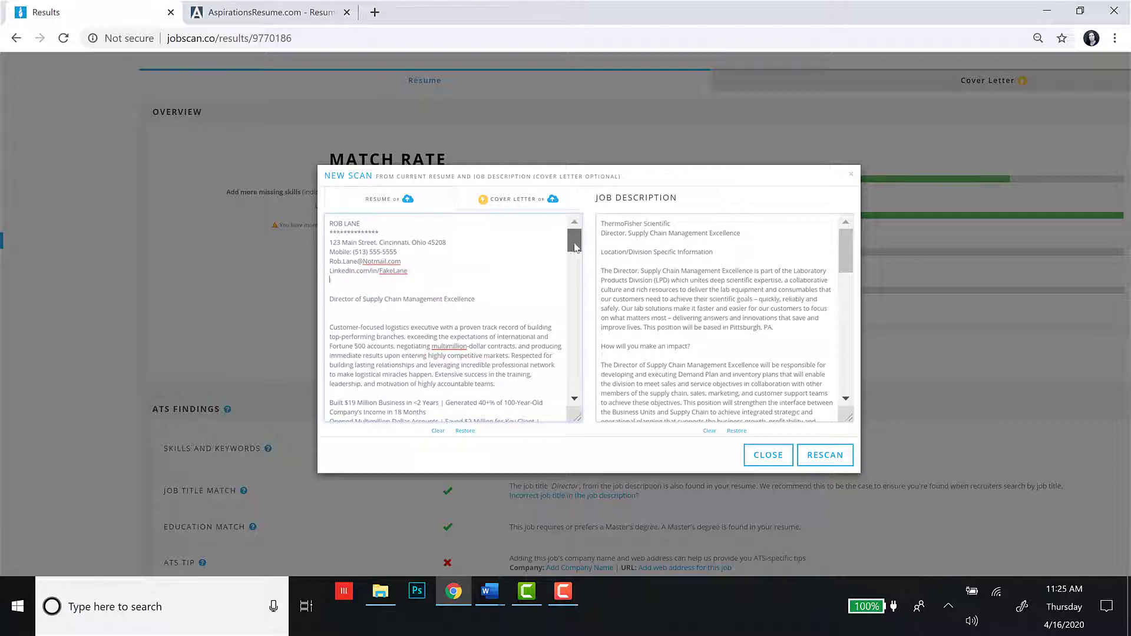
# Look over the pasted resume text and rescan it against the Thermo Fisher job description.
pyautogui.scroll(-3, 566, 277)
pyautogui.scroll(-15, 567, 277)
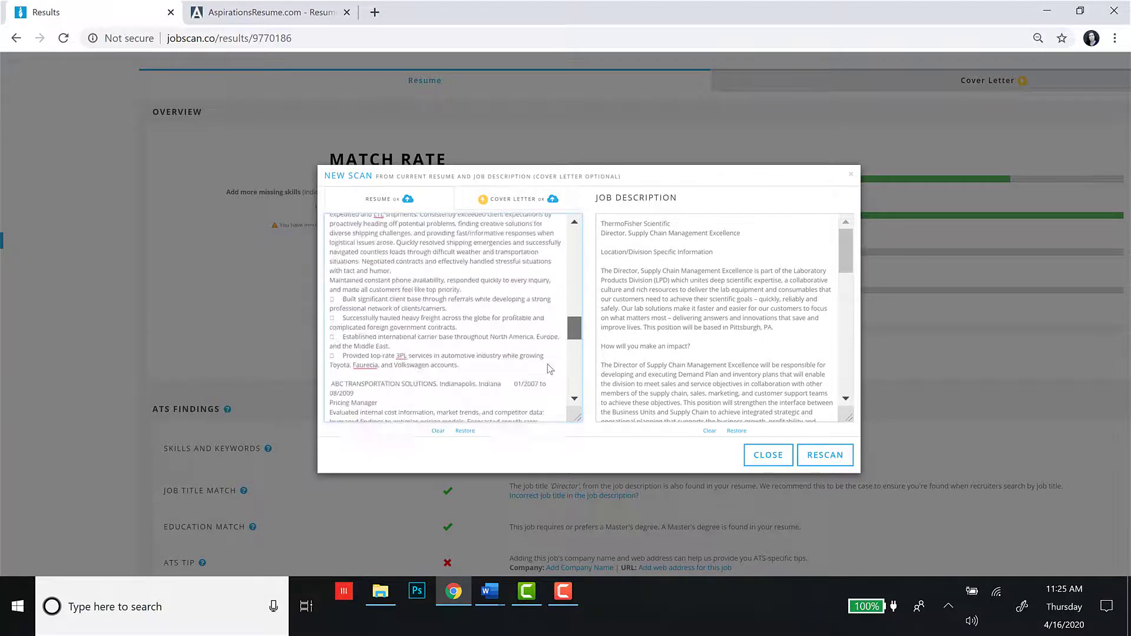
pyautogui.scroll(18, 540, 412)
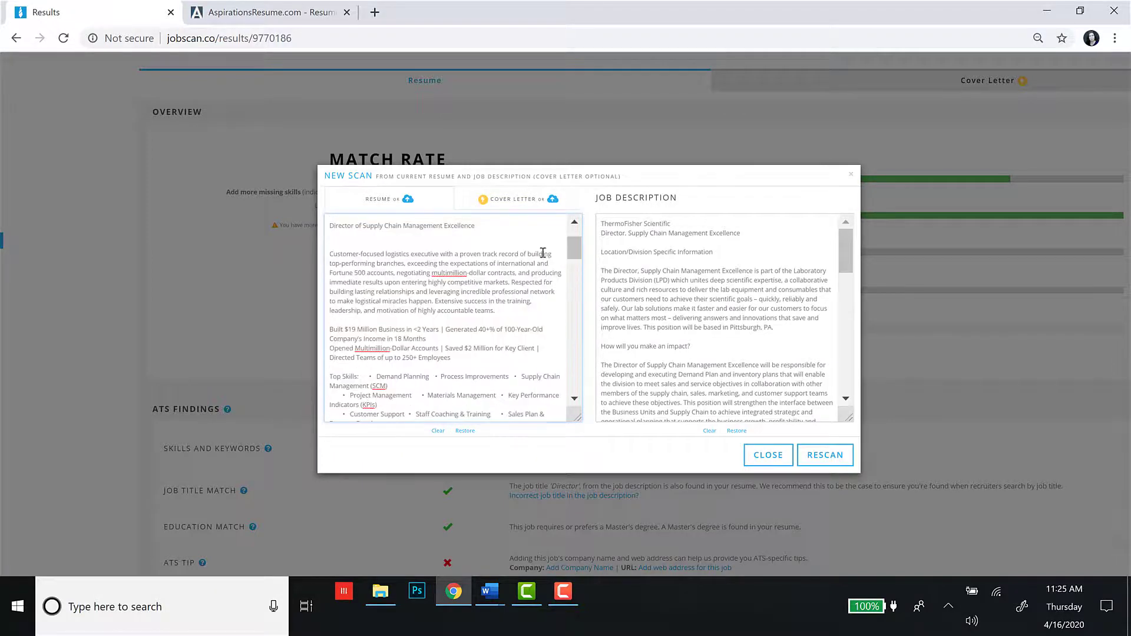
pyautogui.click(826, 455)
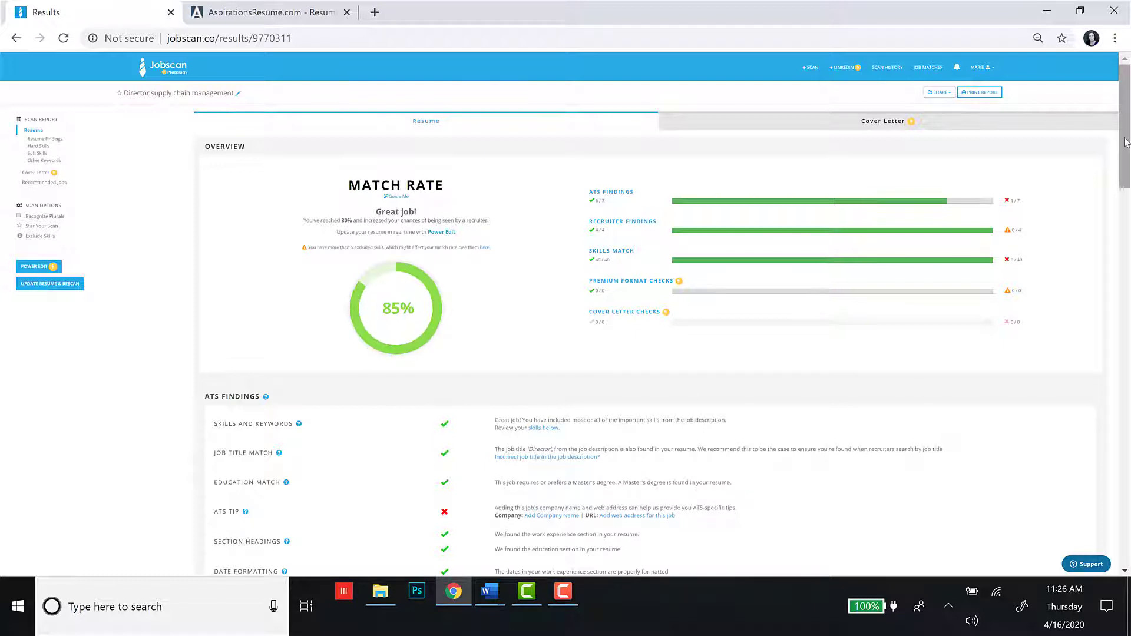
# Review the new scan's match rate, ATS and recruiter findings, soft skills and the full hard skills comparison.
pyautogui.scroll(-2, 1128, 167)
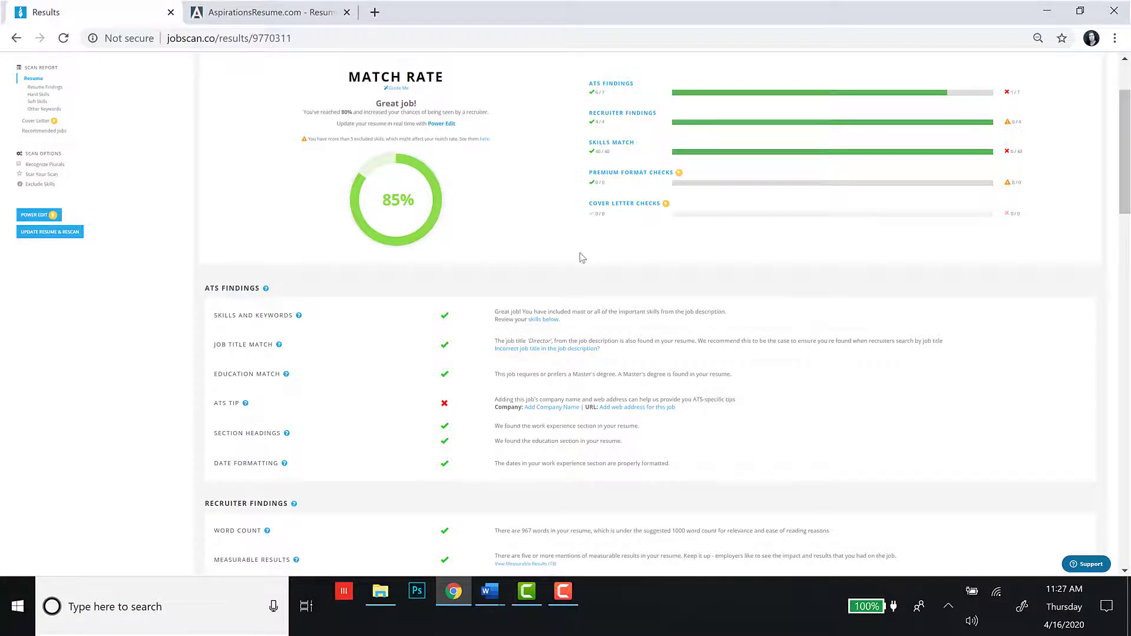
pyautogui.scroll(-1, 1123, 197)
pyautogui.moveTo(1123, 198); pyautogui.dragTo(1100, 343)
pyautogui.scroll(-4, 1098, 338)
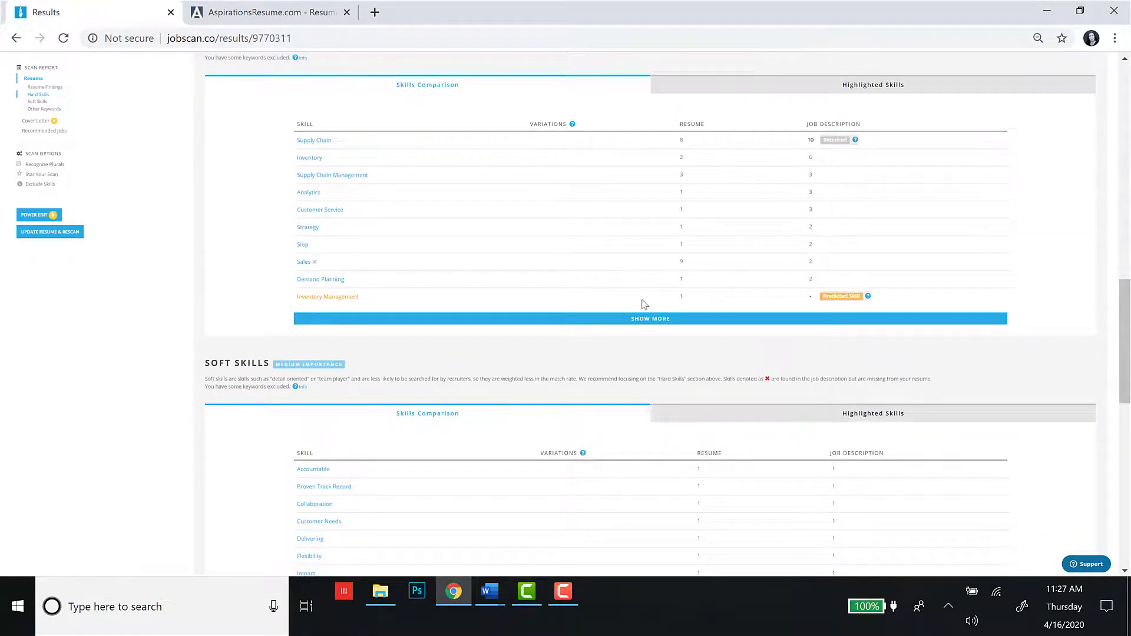
pyautogui.click(639, 321)
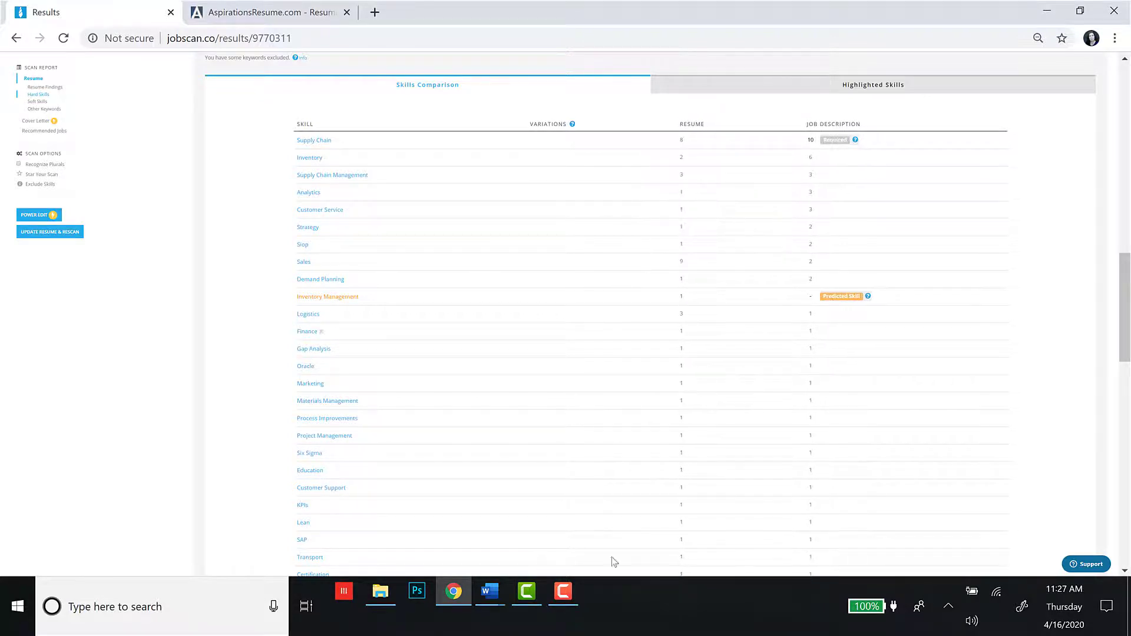
pyautogui.moveTo(1126, 322); pyautogui.dragTo(1127, 133)
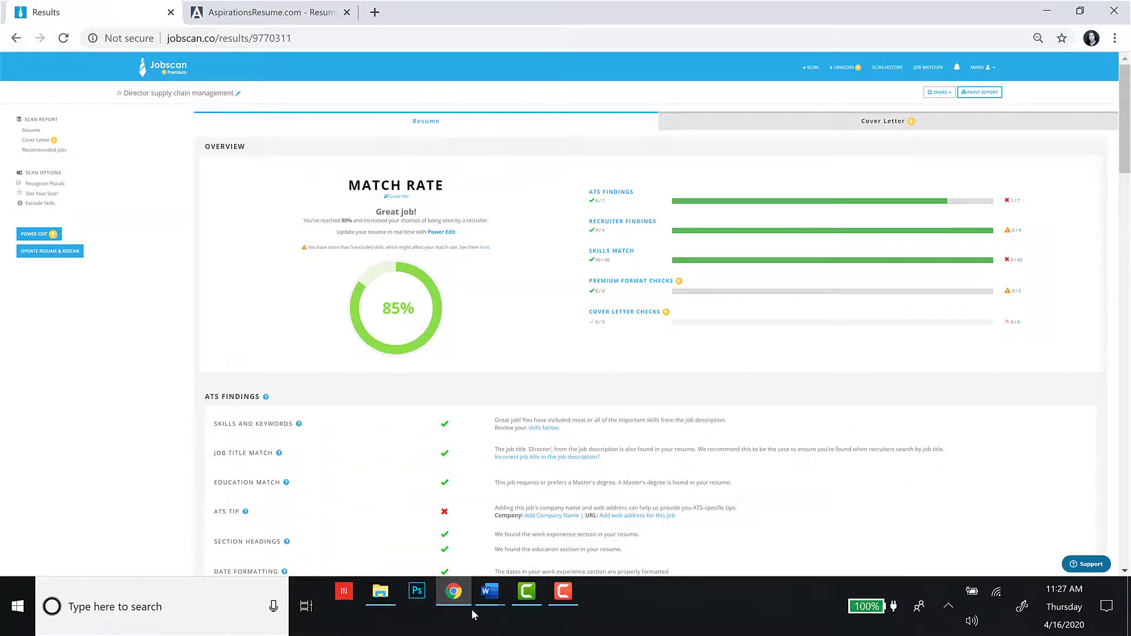
# Switch back to the tailored Thermo Fisher resume in Word, clear the text selection and look through its pages.
pyautogui.moveTo(490, 591)
pyautogui.click(253, 524)
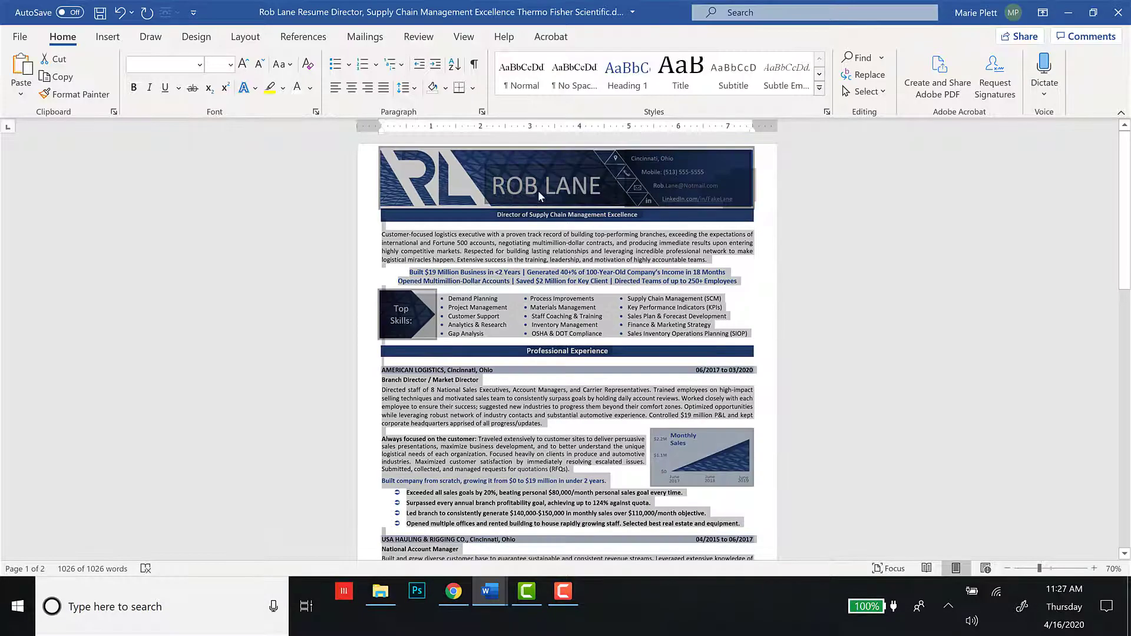
pyautogui.click(536, 235)
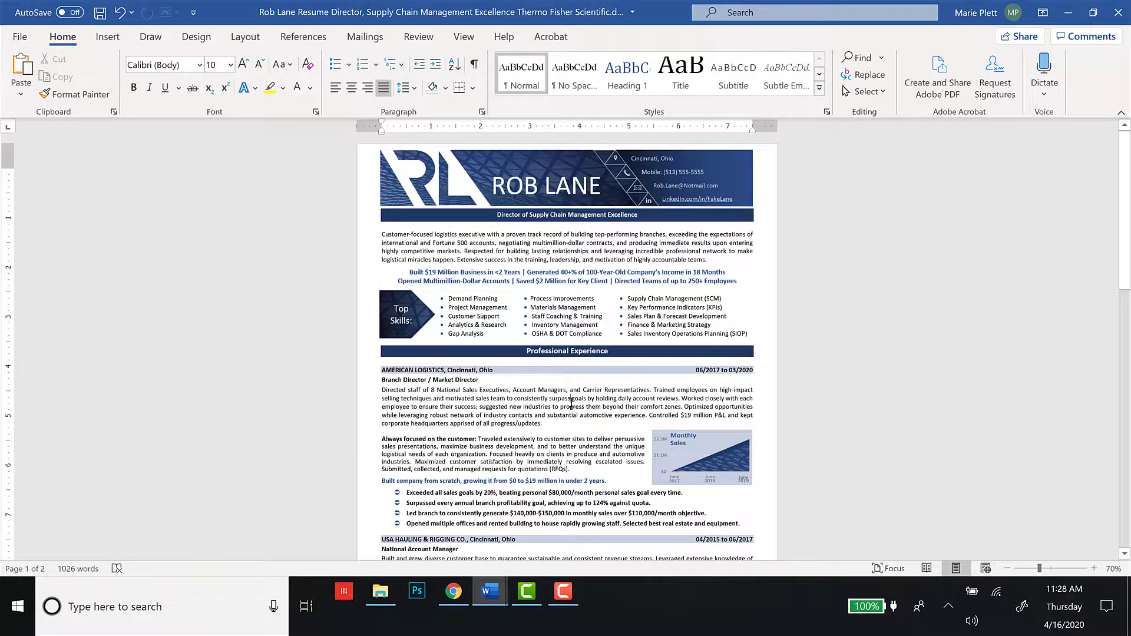
pyautogui.scroll(-10, 1104, 377)
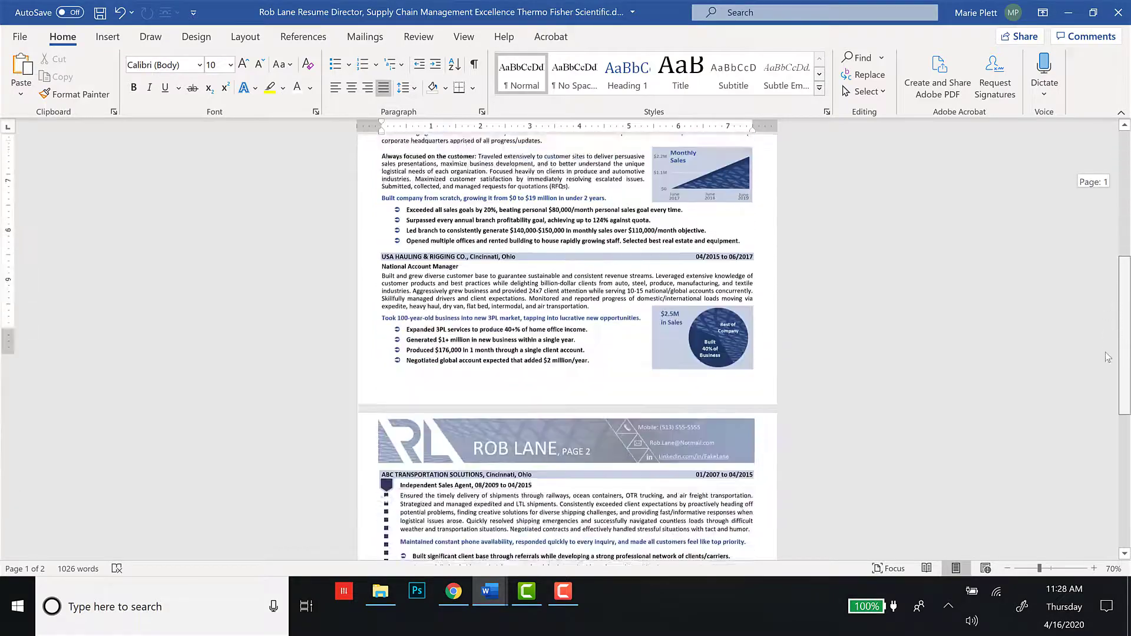